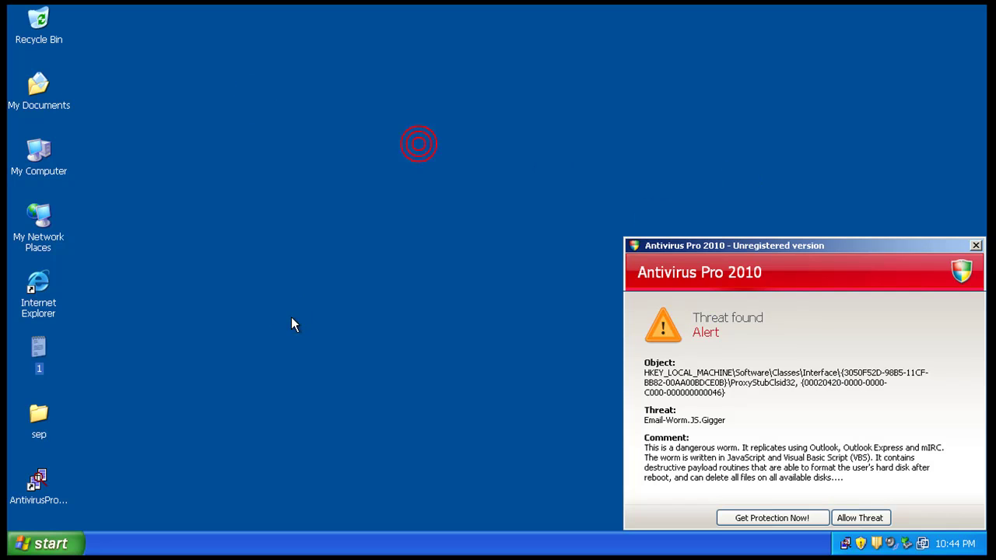
Dismiss the Antivirus Pro 2010 threat alert and restart the computer.
left_click(976, 247)
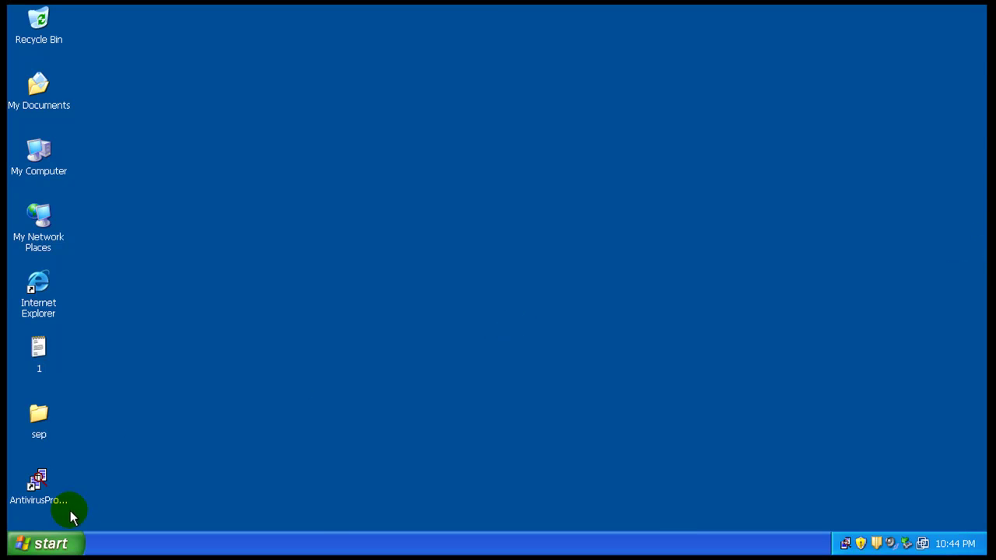
left_click(46, 543)
left_click(289, 514)
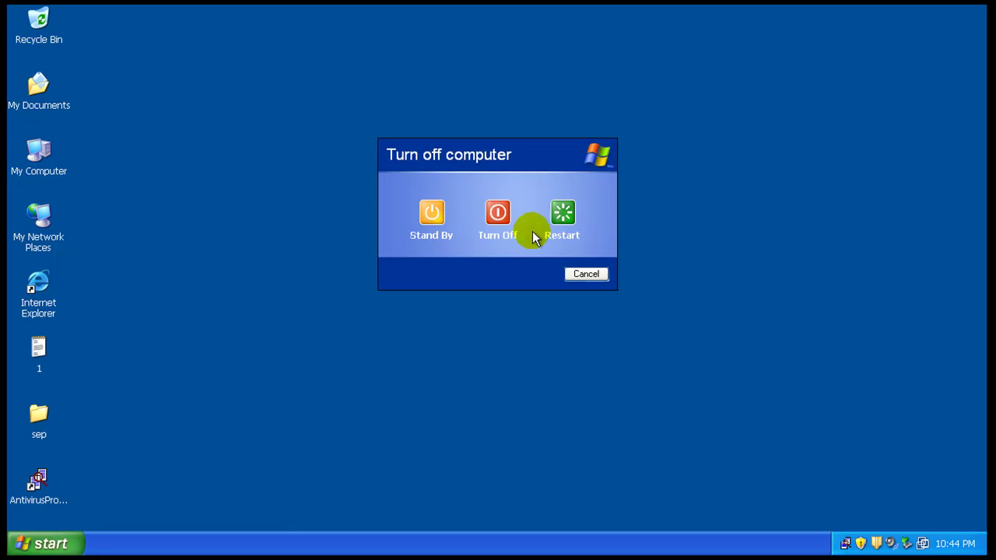
left_click(563, 215)
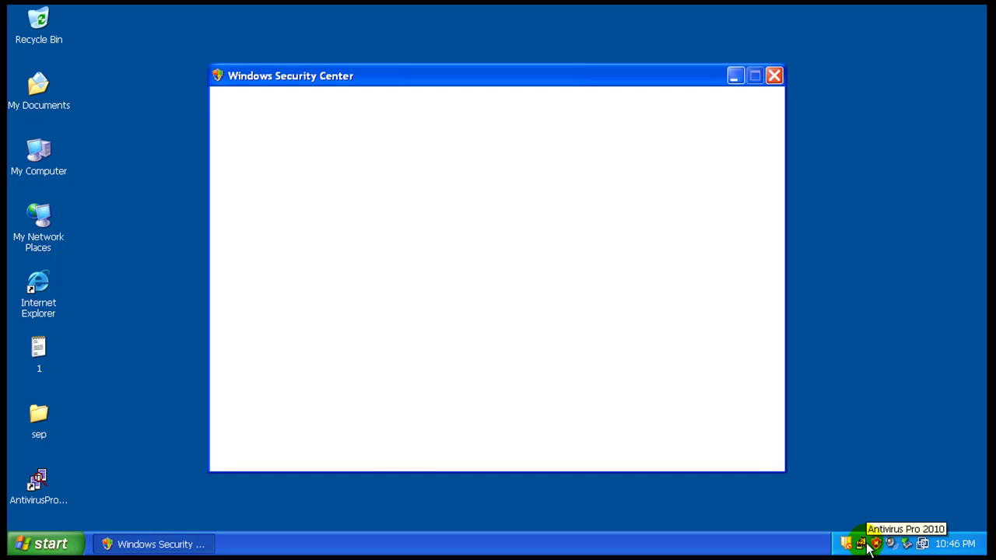
Close the Windows Security Center window and fix the disabled Proactive Threat Protection in Symantec Endpoint Protection.
left_click(775, 76)
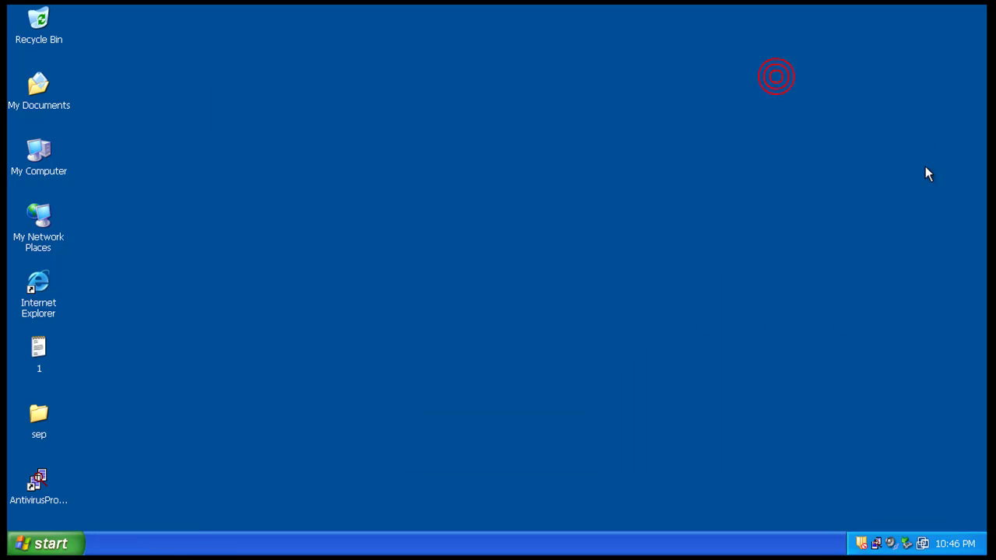
mouse_move(863, 548)
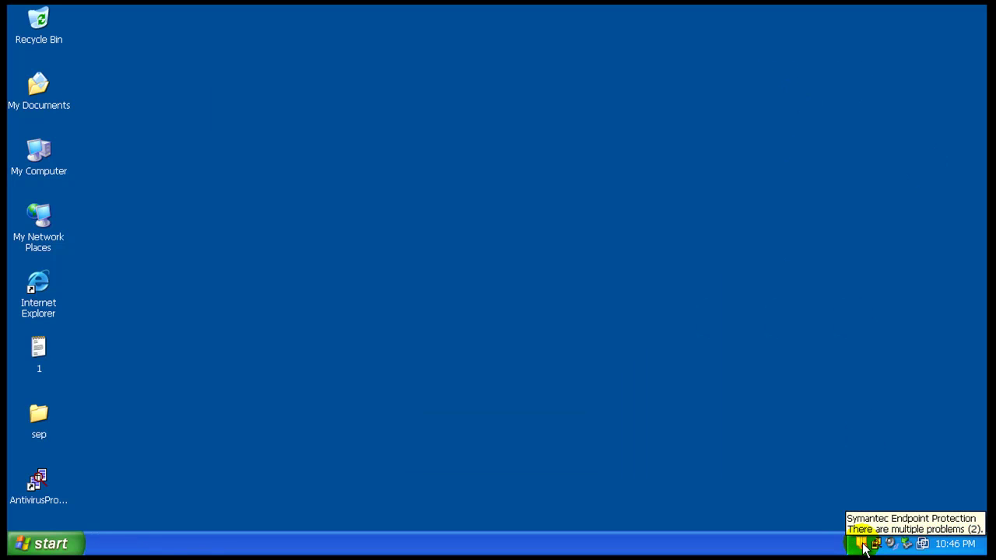
double_click(862, 545)
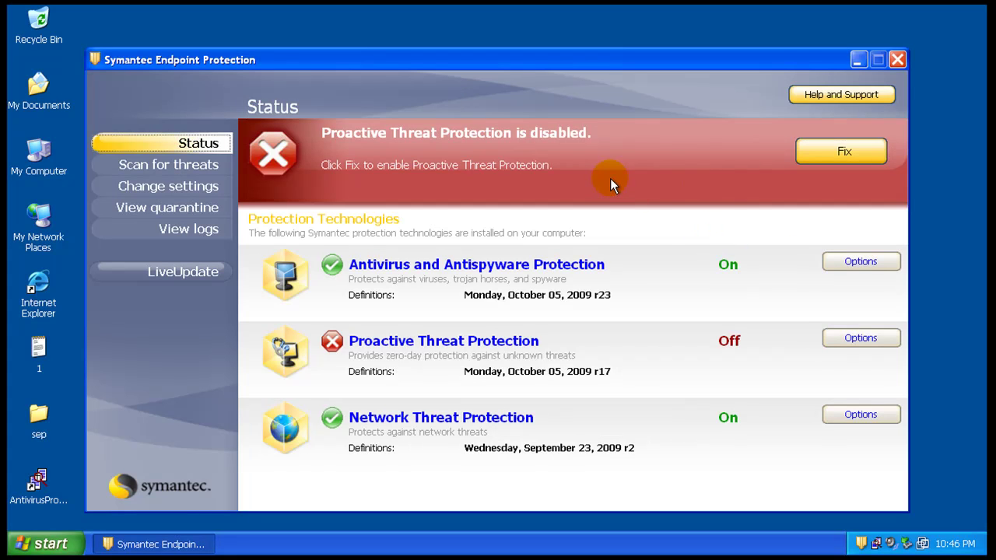
left_click(860, 152)
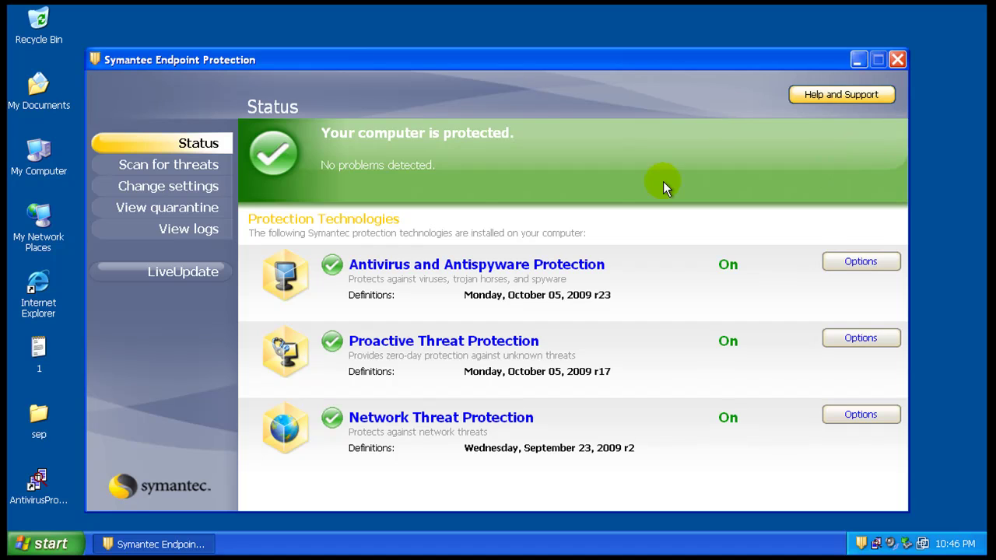
Go to the threat scanning page, let LiveUpdate finish while dismissing the Antivirus Pro 2010 pop-ups, and close LiveUpdate.
left_click(198, 164)
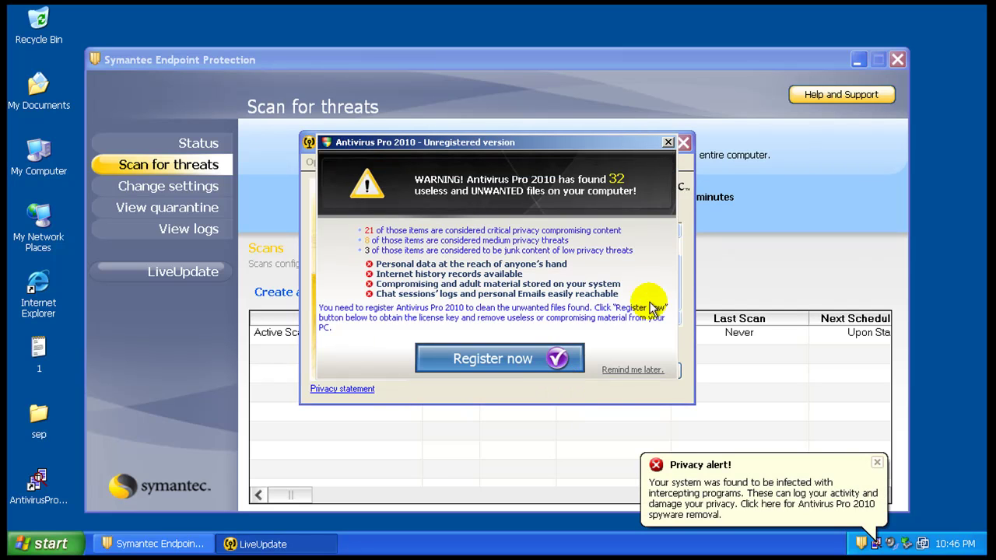
left_click(653, 373)
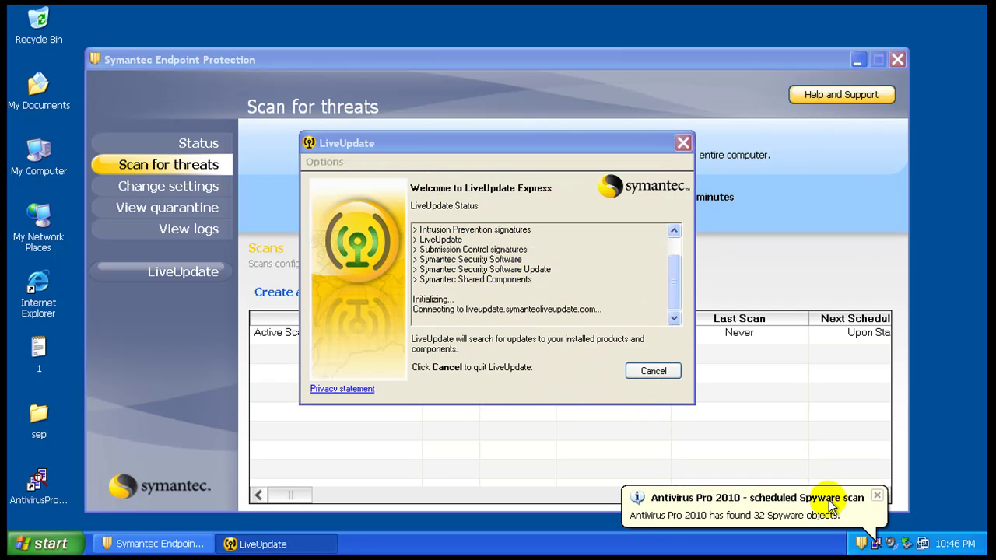
left_click(876, 498)
left_click(584, 373)
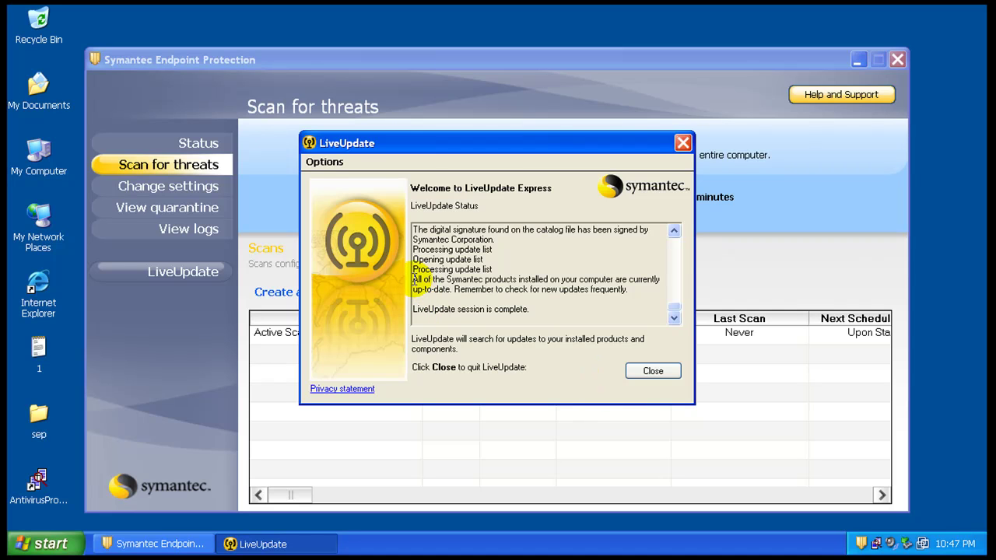
key("Return")
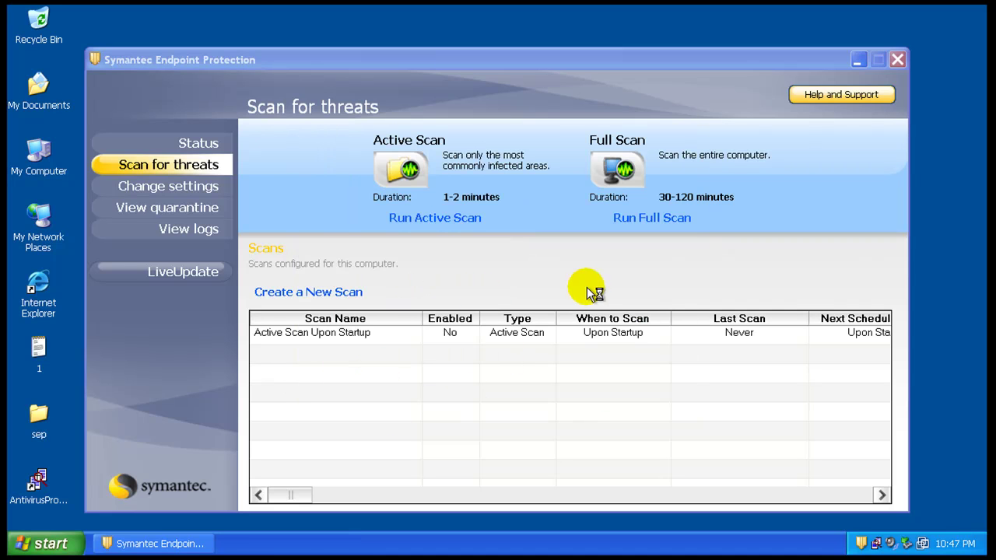
Start a full scan of the entire computer, close the main Symantec window and widen the scan progress window.
left_click(634, 169)
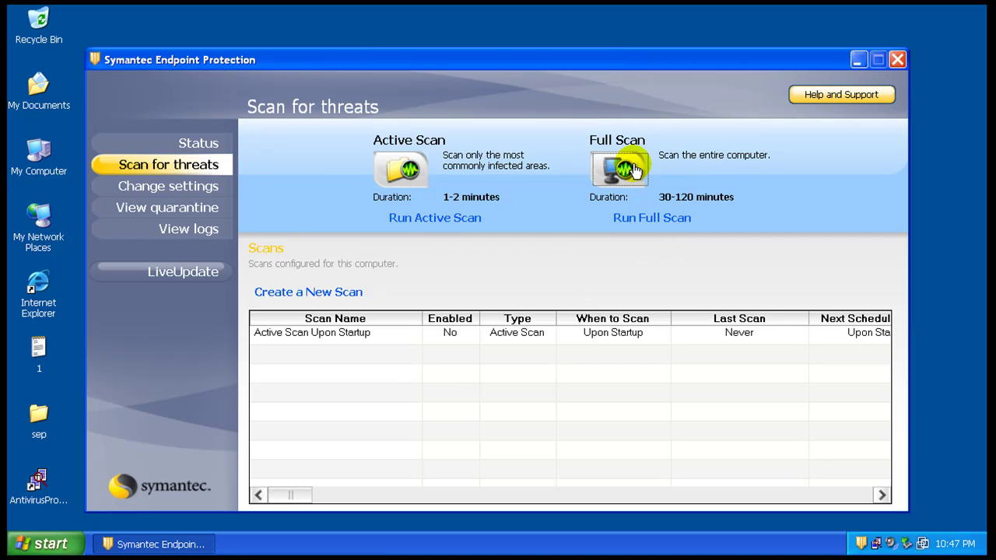
left_click(898, 60)
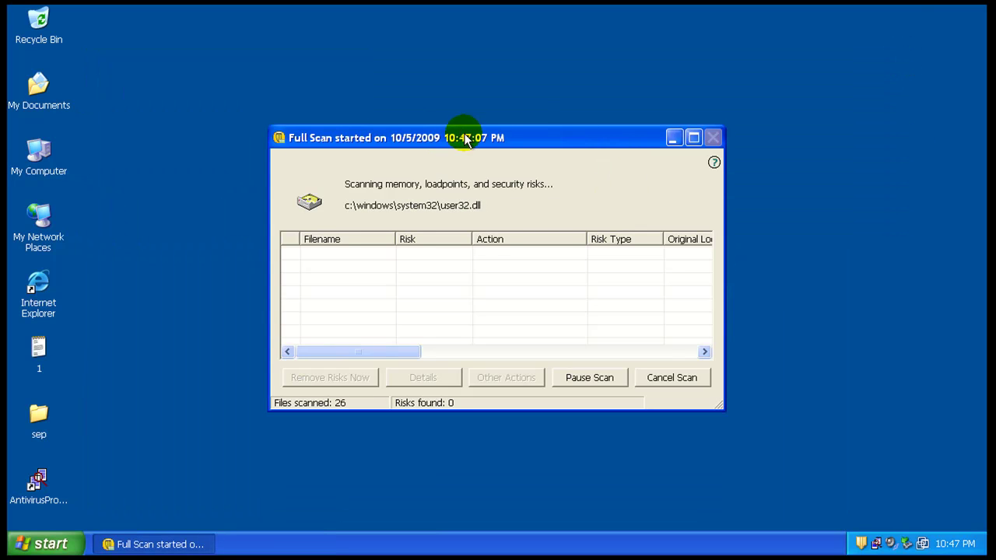
left_click_drag(466, 138, 462, 122)
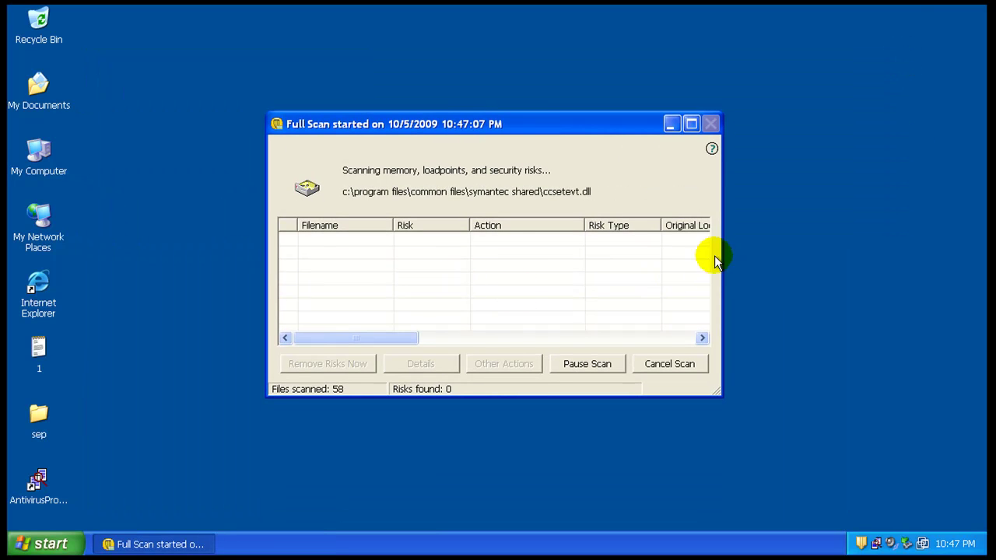
left_click_drag(723, 253, 868, 252)
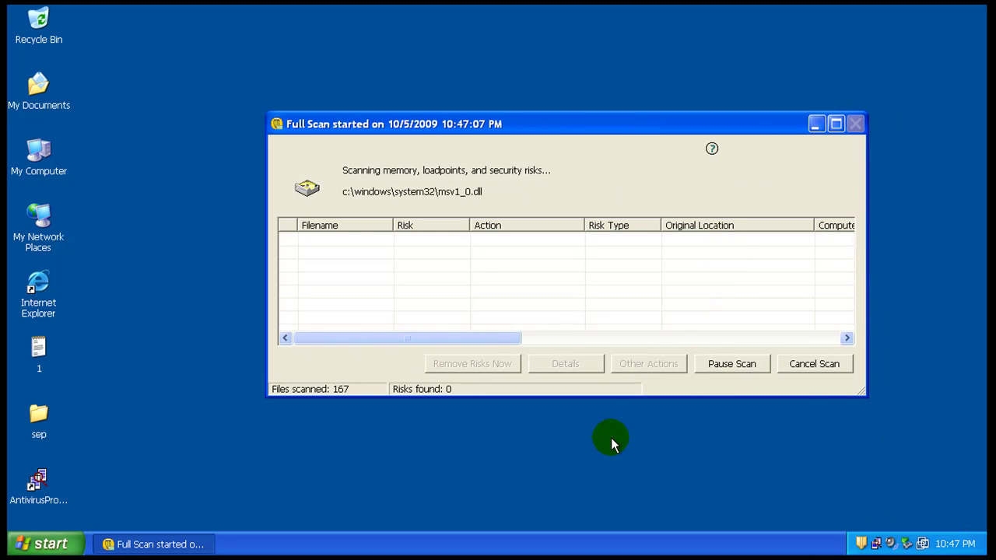
left_click_drag(556, 123, 522, 133)
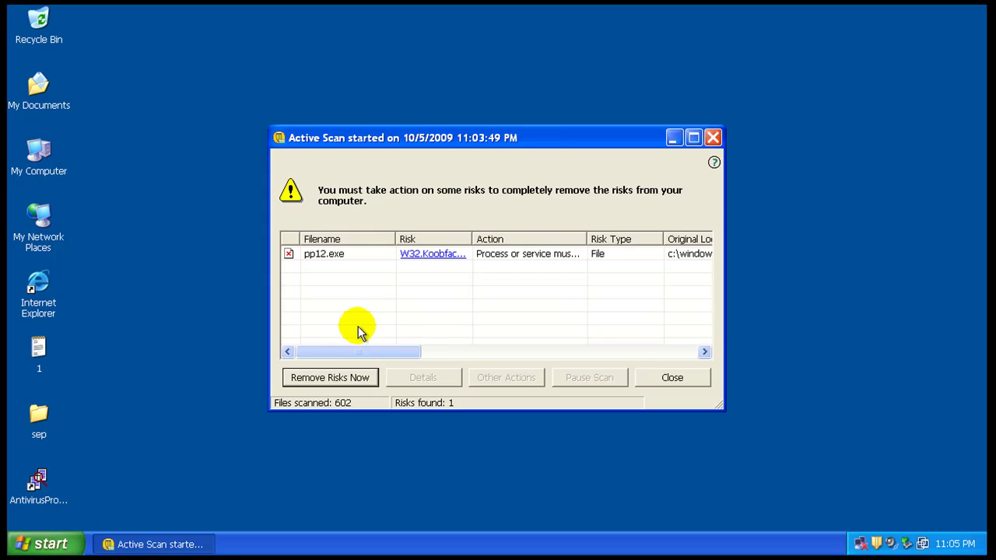
Examine the risk found by the Active Scan, widening the Risk column to read its full name and checking its original location.
left_click_drag(361, 352, 387, 352)
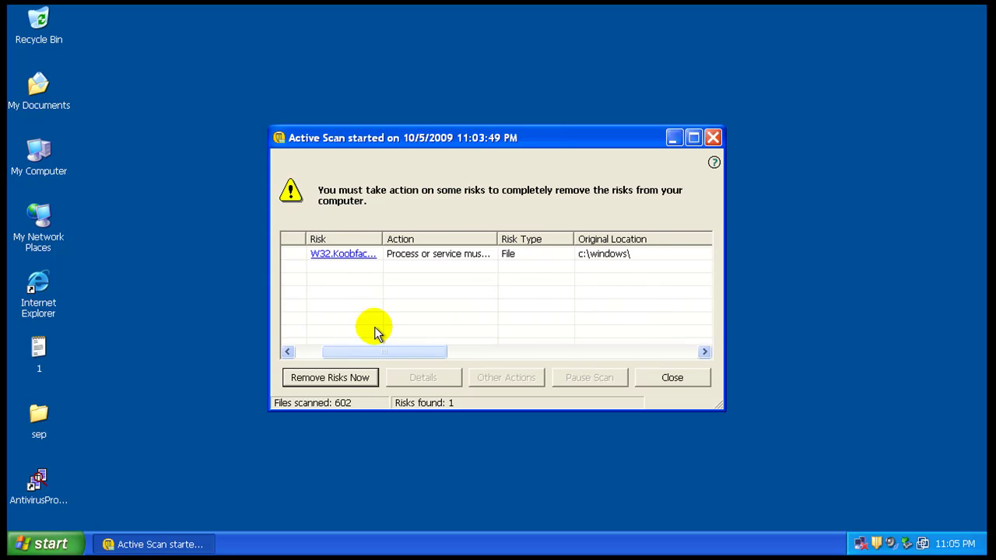
left_click_drag(382, 239, 408, 241)
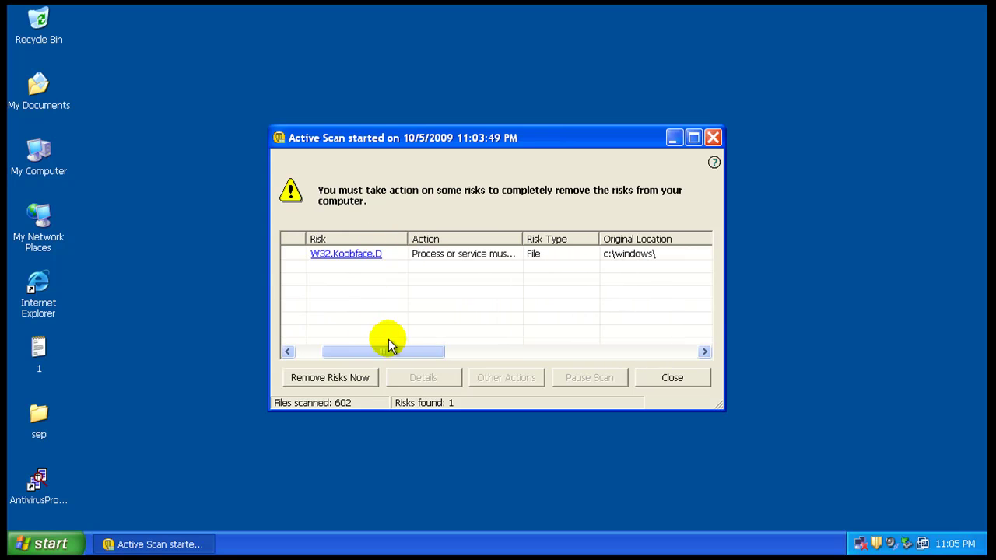
left_click_drag(388, 351, 347, 352)
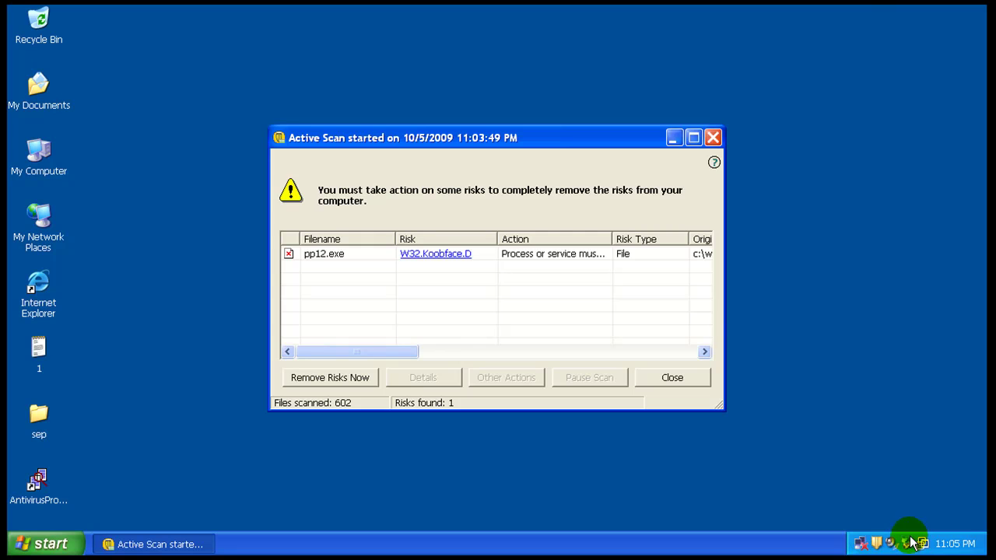
Check whether Antivirus Pro 2010 still launches from its desktop shortcut, and close its scan window and the Security Center window.
left_click(42, 482)
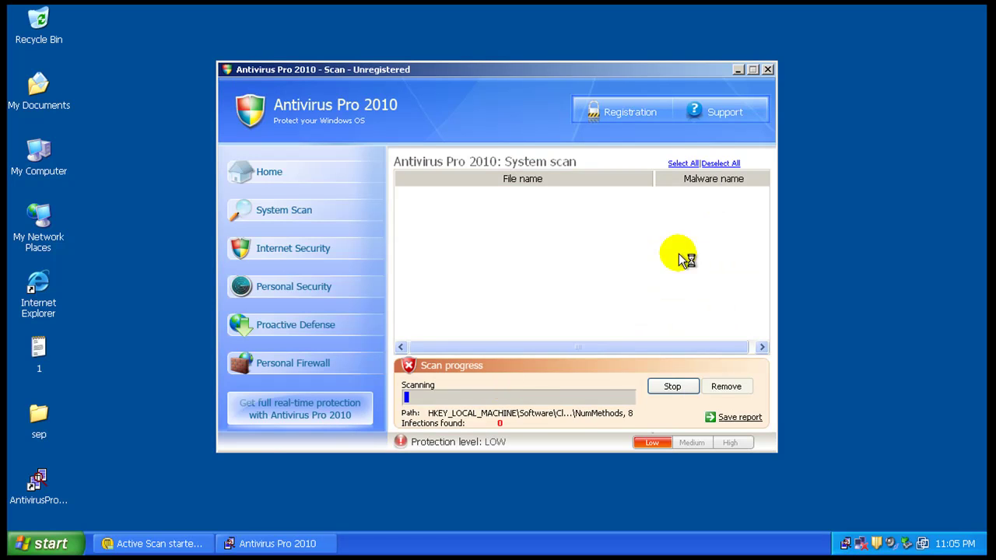
left_click(765, 70)
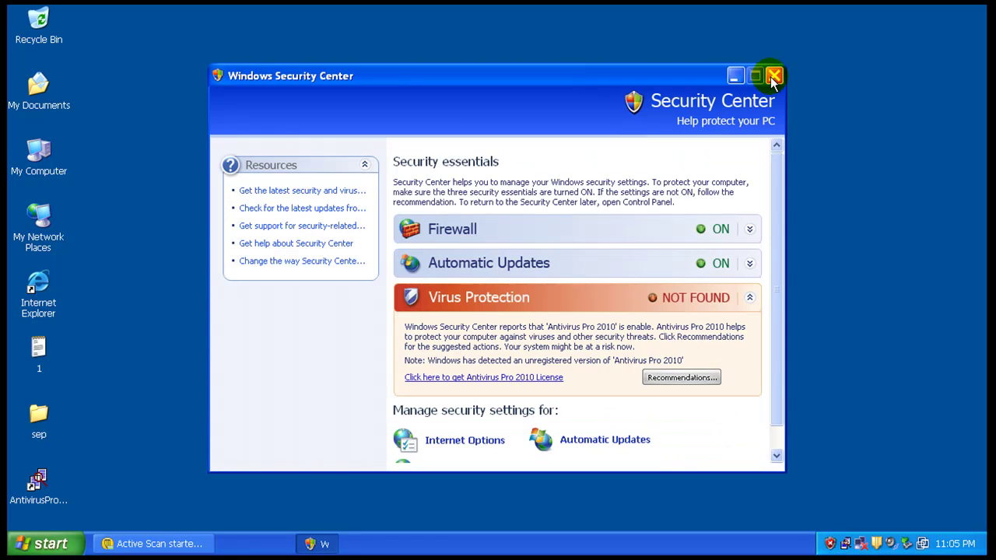
left_click(773, 77)
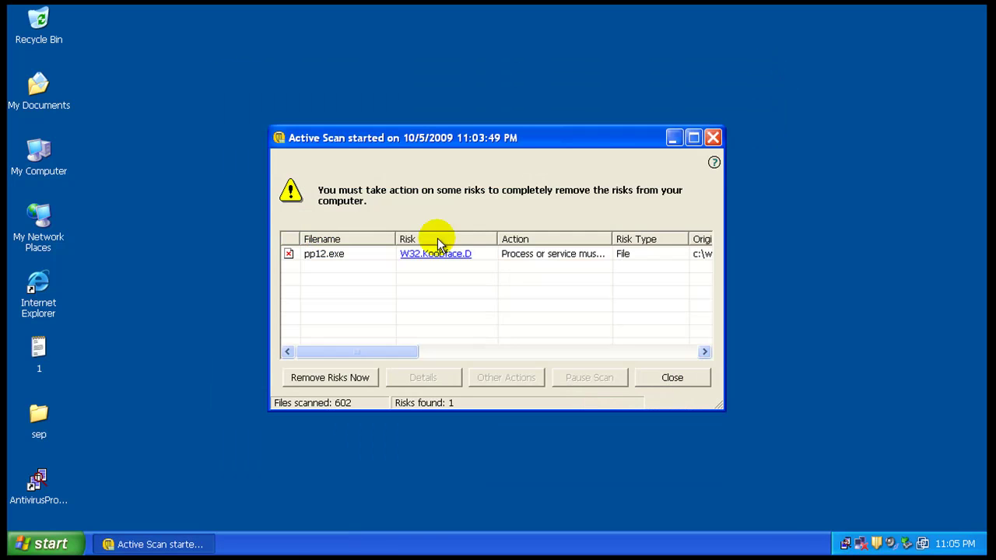
Remove the W32.Koobface.D risk in pp12.exe, allowing its processes to be terminated, and close the Active Scan results.
left_click(342, 379)
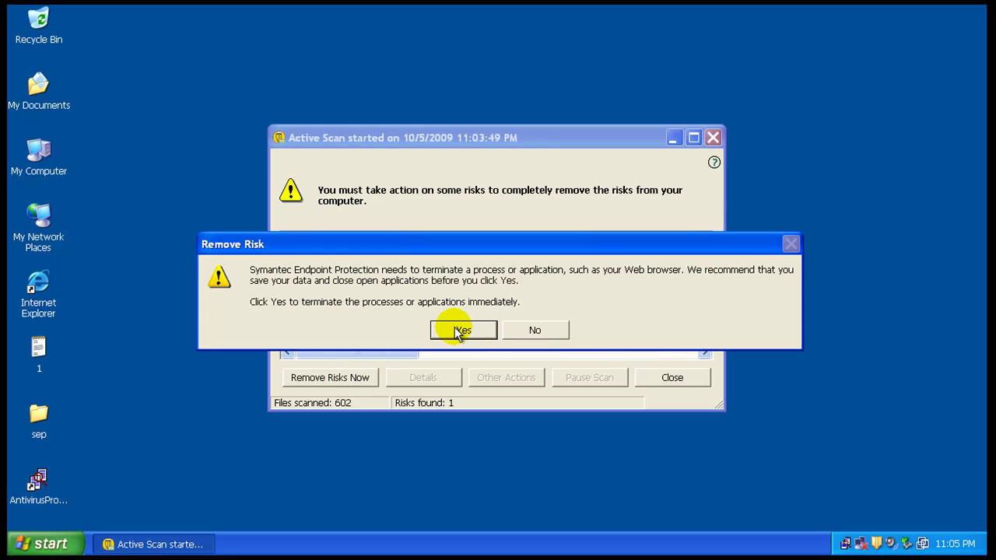
left_click(456, 329)
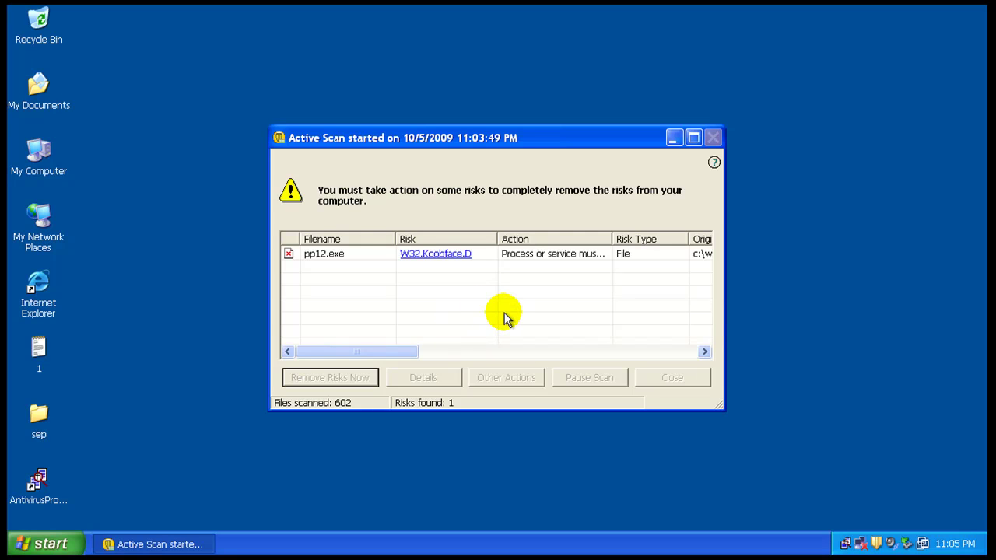
left_click(846, 543)
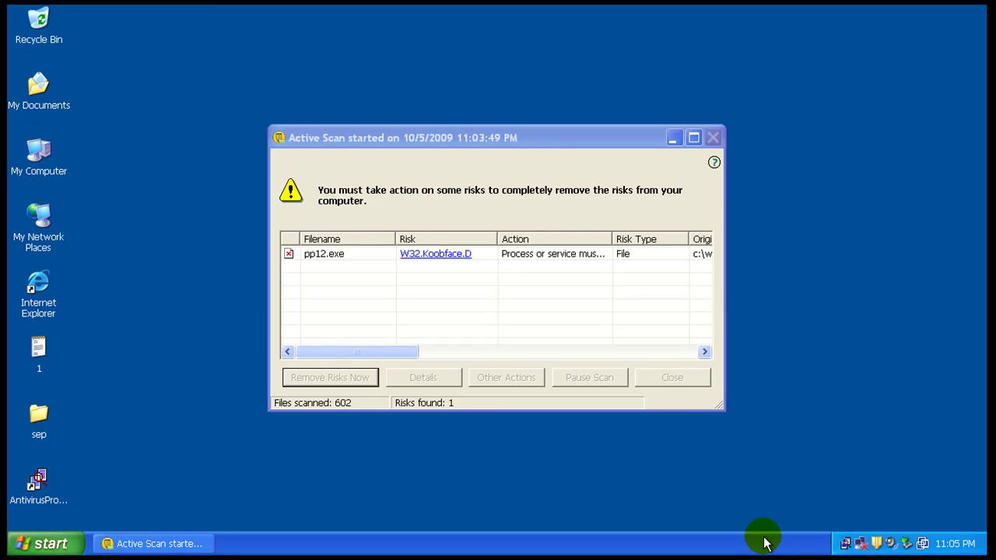
left_click(577, 218)
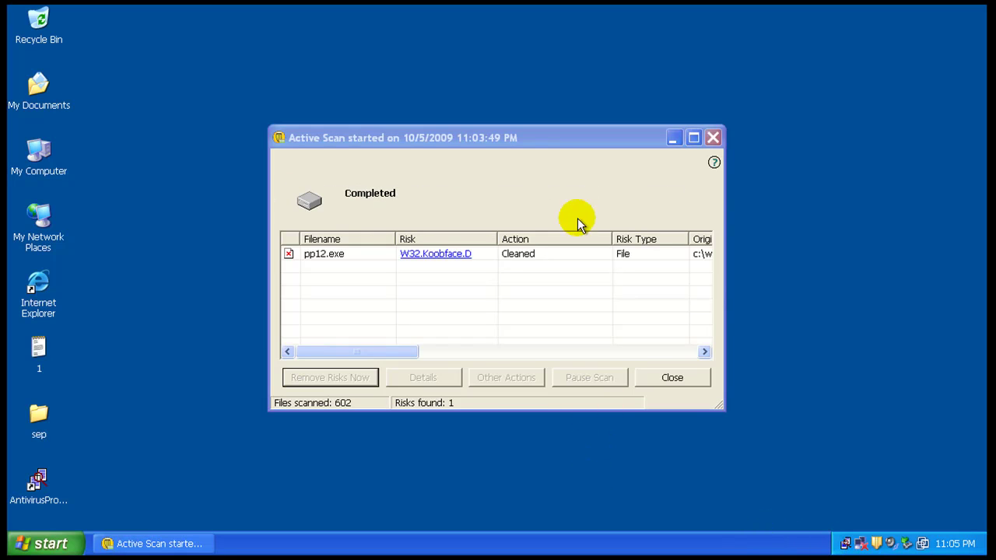
left_click(673, 377)
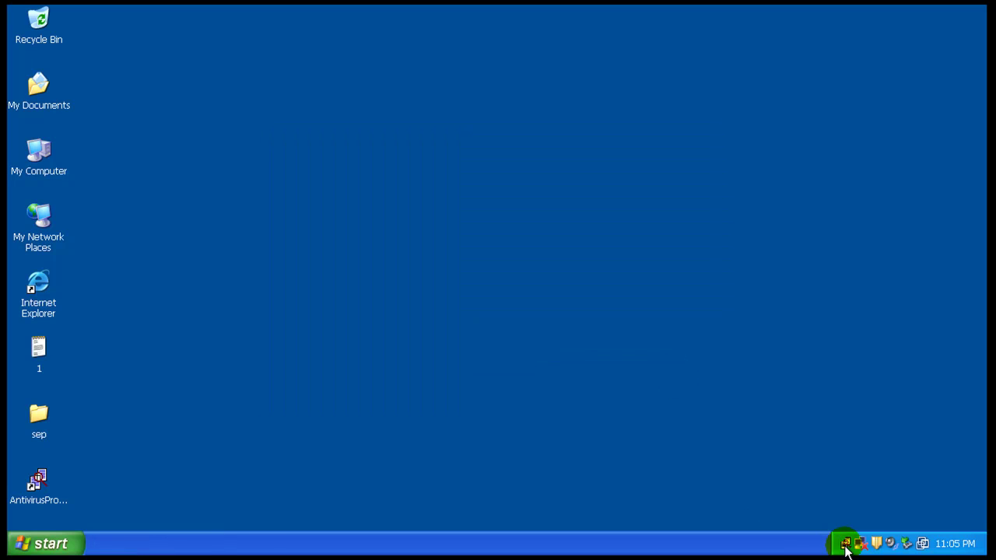
End the Antivirus Pro 2010 process in Windows Task Manager and close Task Manager.
right_click(778, 550)
left_click(809, 498)
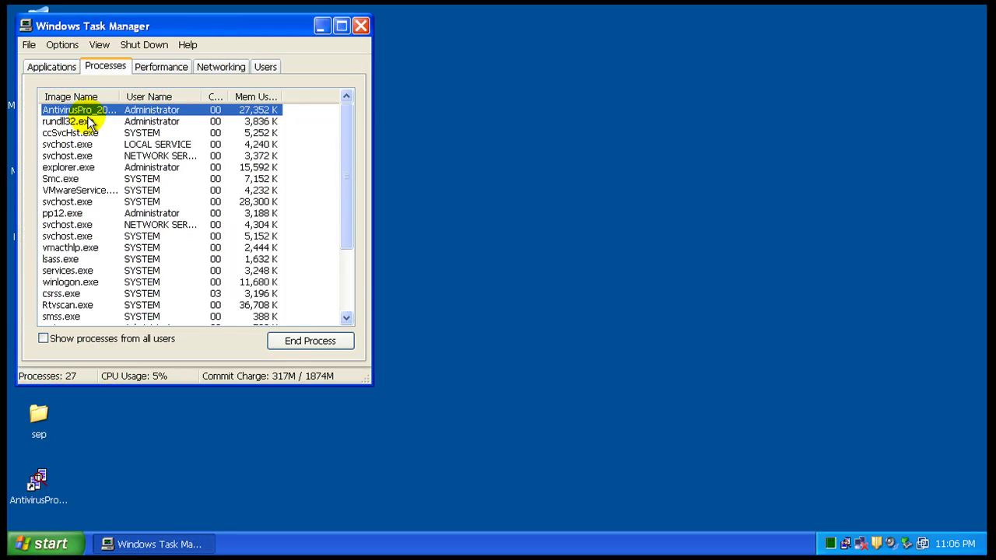
right_click(92, 115)
left_click(132, 120)
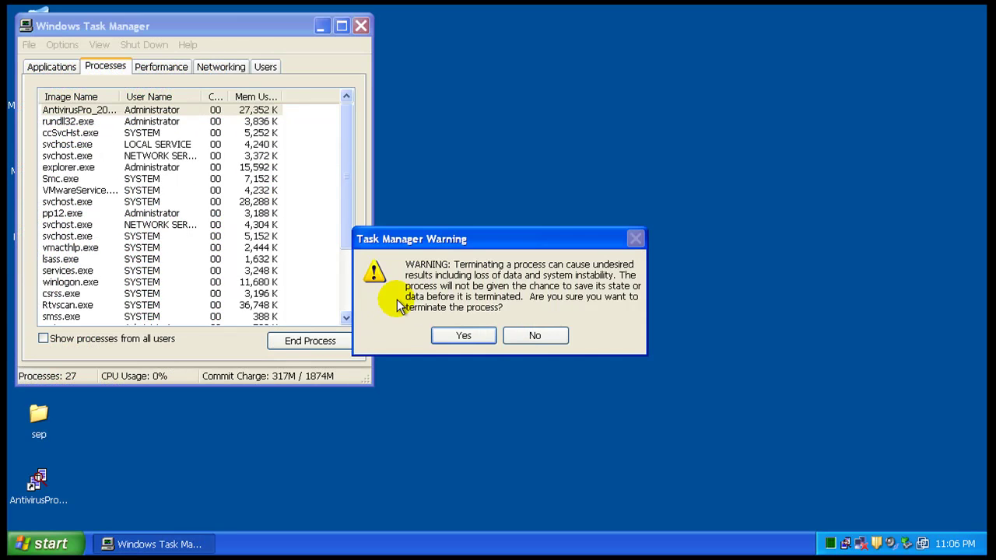
left_click(469, 337)
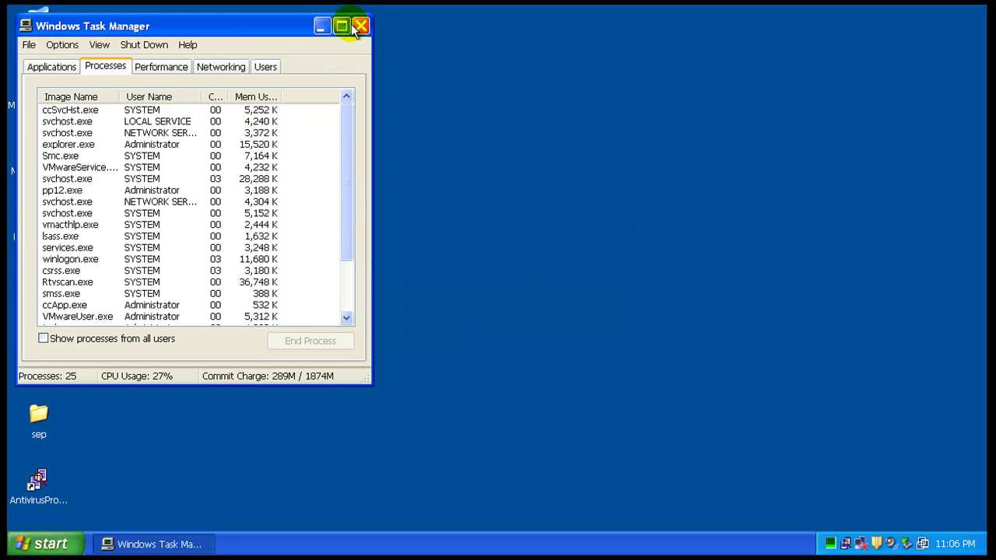
left_click(344, 26)
left_click(956, 15)
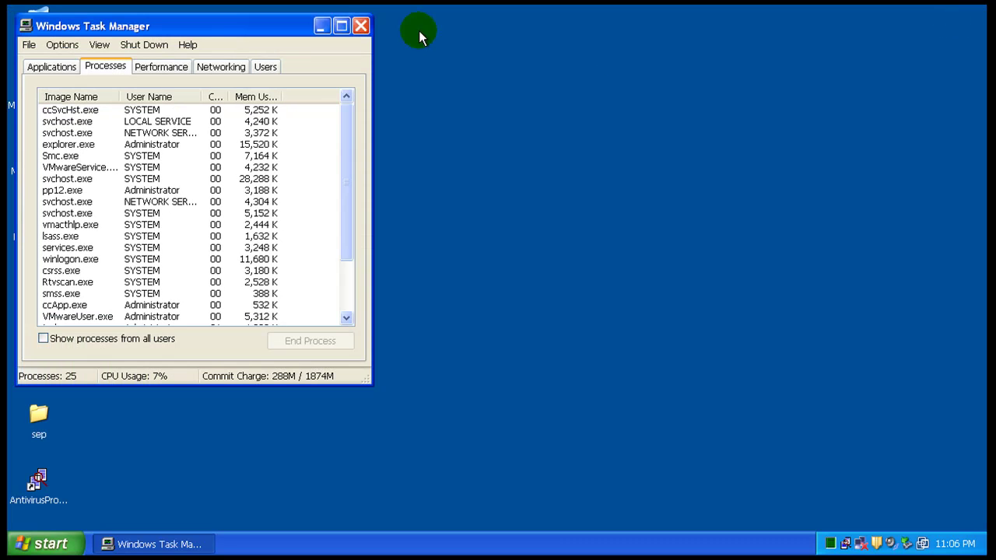
left_click(362, 28)
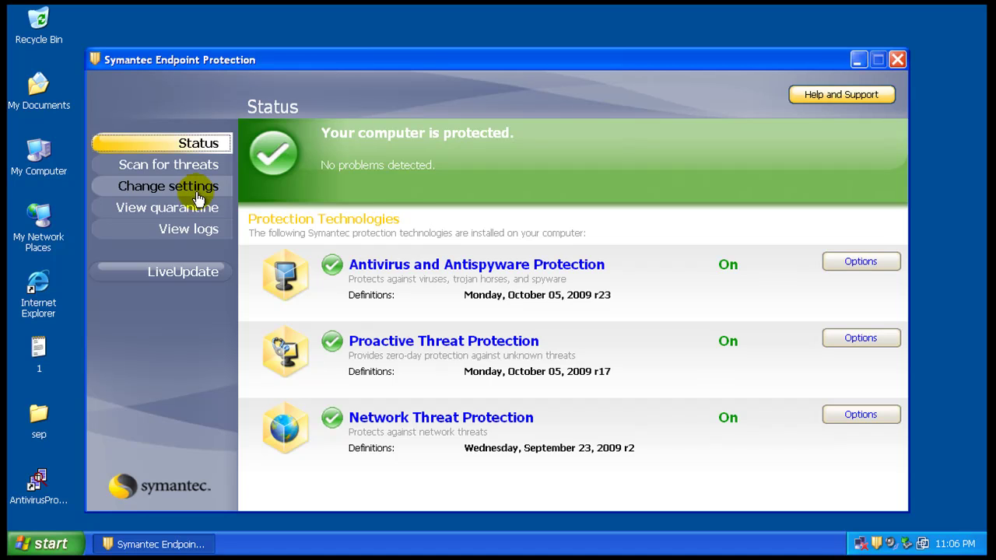
Run another full scan from Symantec Endpoint Protection, close its main window and move the scan window slightly upward.
left_click(204, 165)
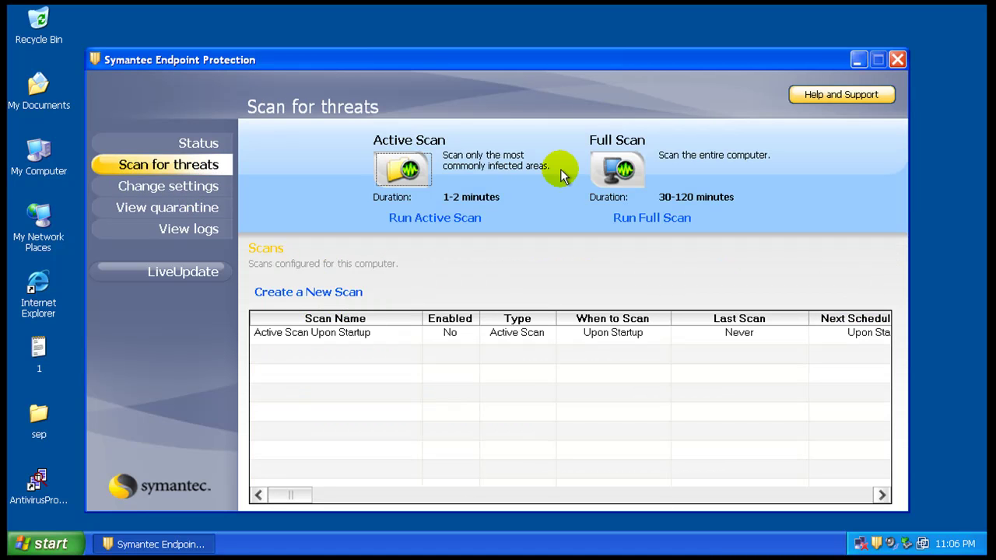
left_click(610, 174)
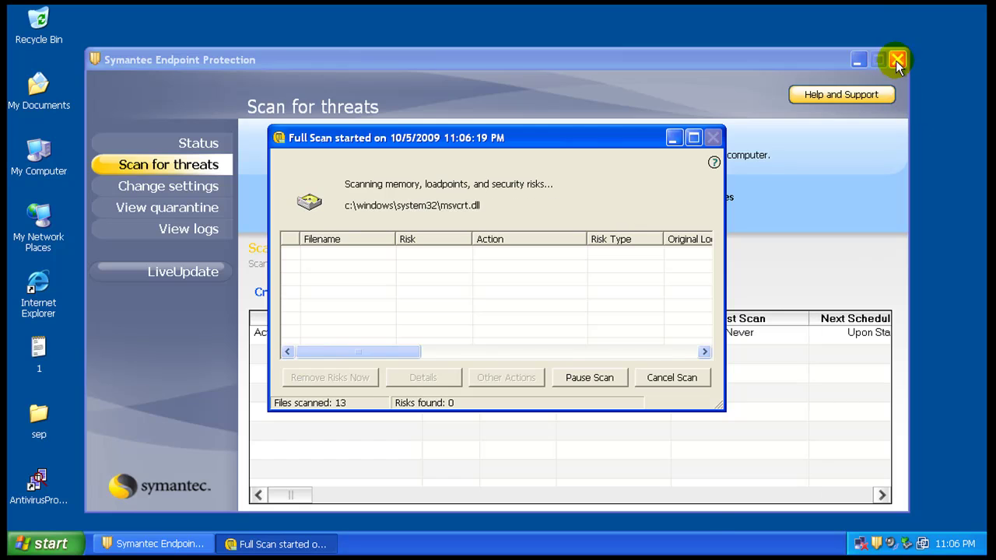
left_click(897, 60)
left_click_drag(588, 134, 587, 123)
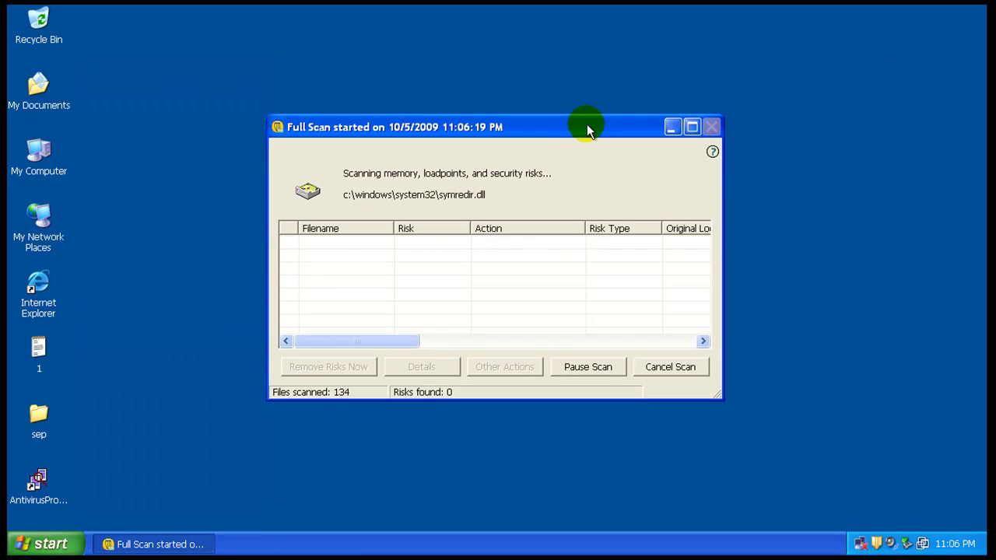
Widen the full scan window, remove the W32.Koobface.D risk in pp12.exe with its process terminated, and close the scan results.
left_click_drag(720, 191, 925, 207)
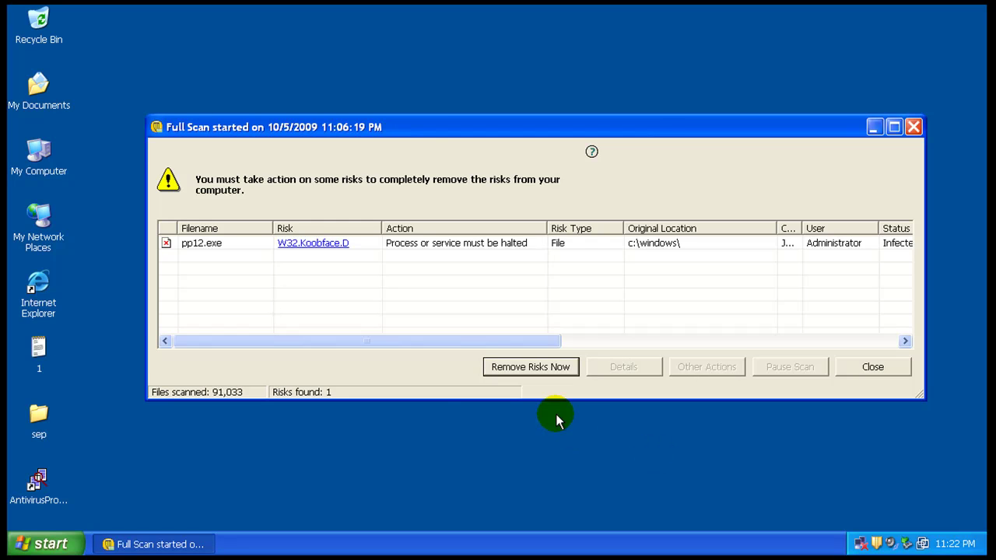
left_click_drag(426, 125, 430, 129)
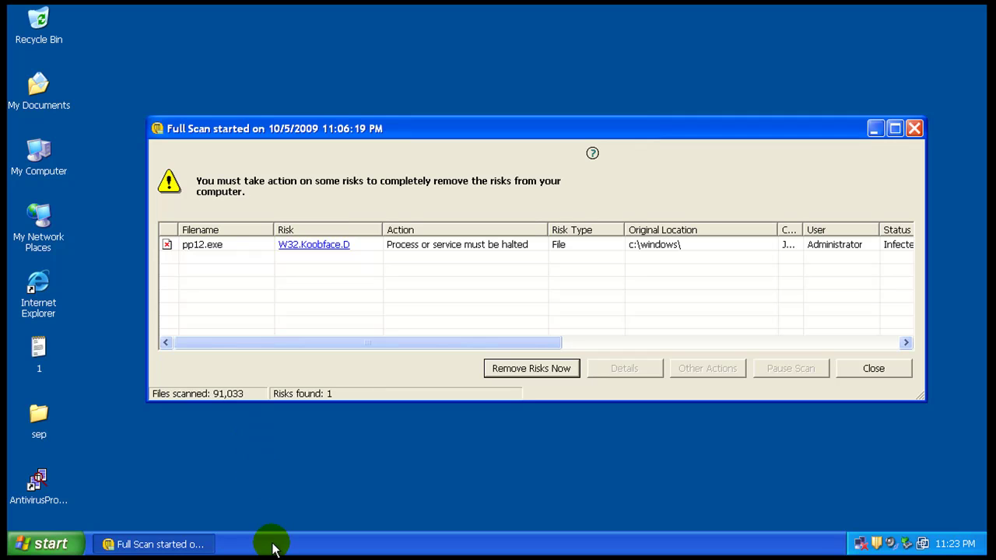
left_click(544, 371)
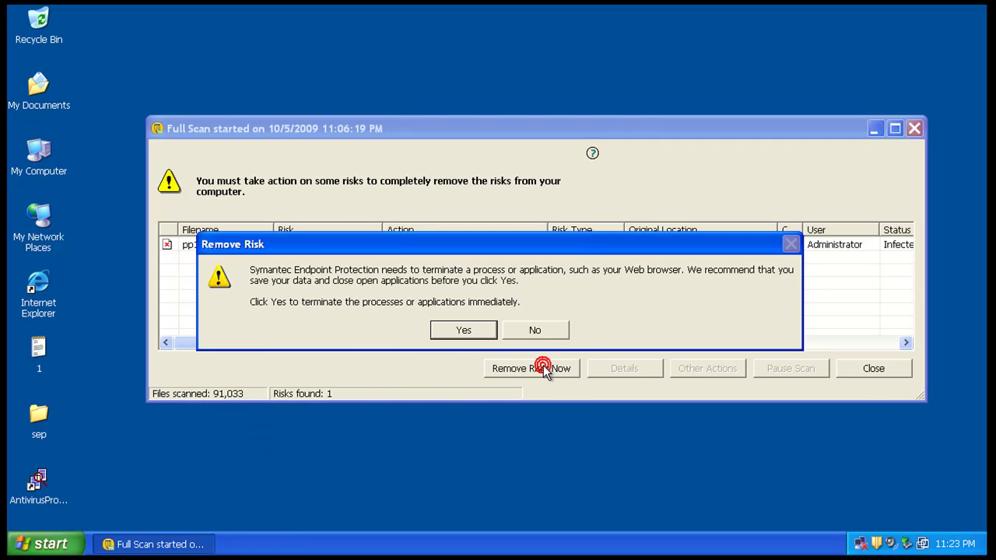
left_click(464, 330)
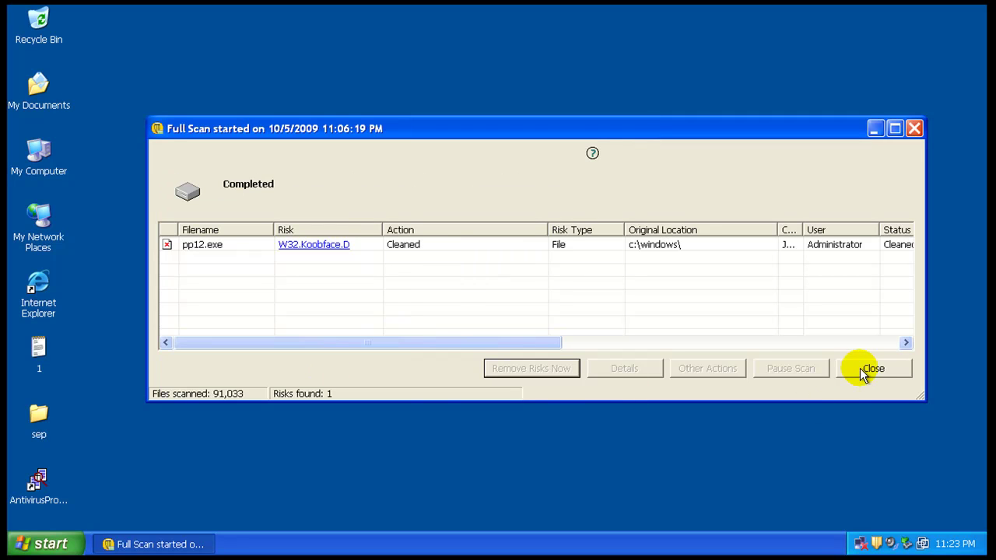
left_click(872, 369)
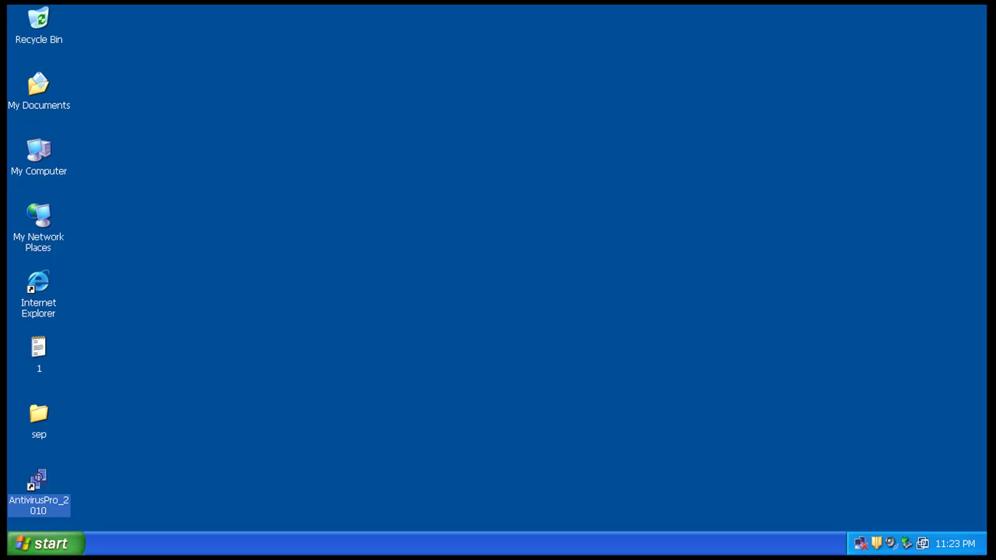
left_click(946, 537)
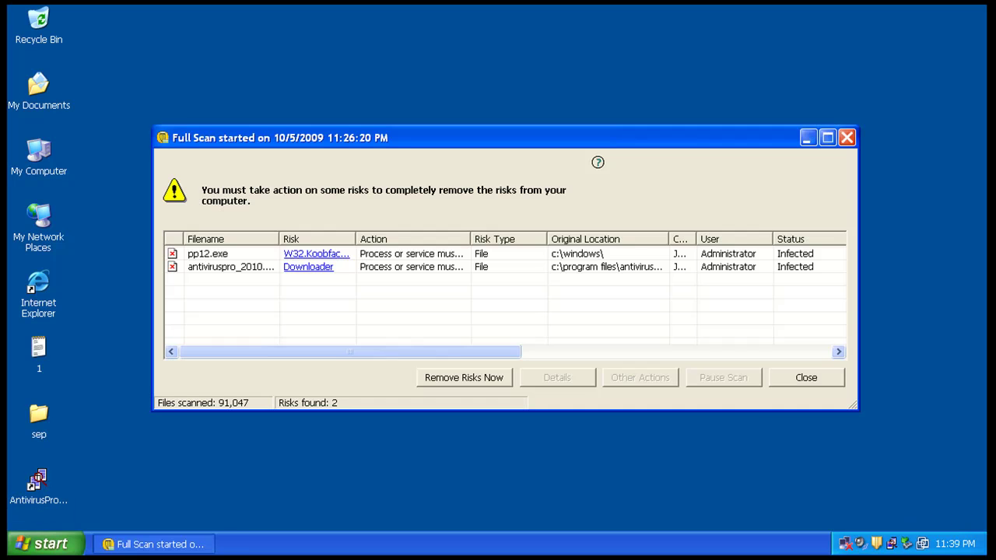
Widen the Risk column in the new full scan results and remove the W32.Koobface.D and Downloader risks, allowing their processes to be terminated.
left_click(679, 137)
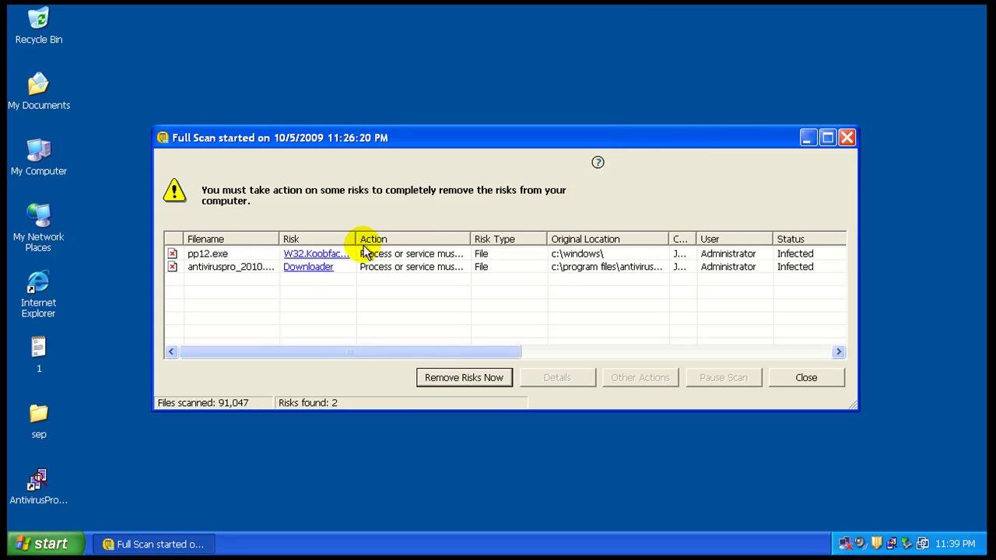
left_click_drag(358, 236, 380, 236)
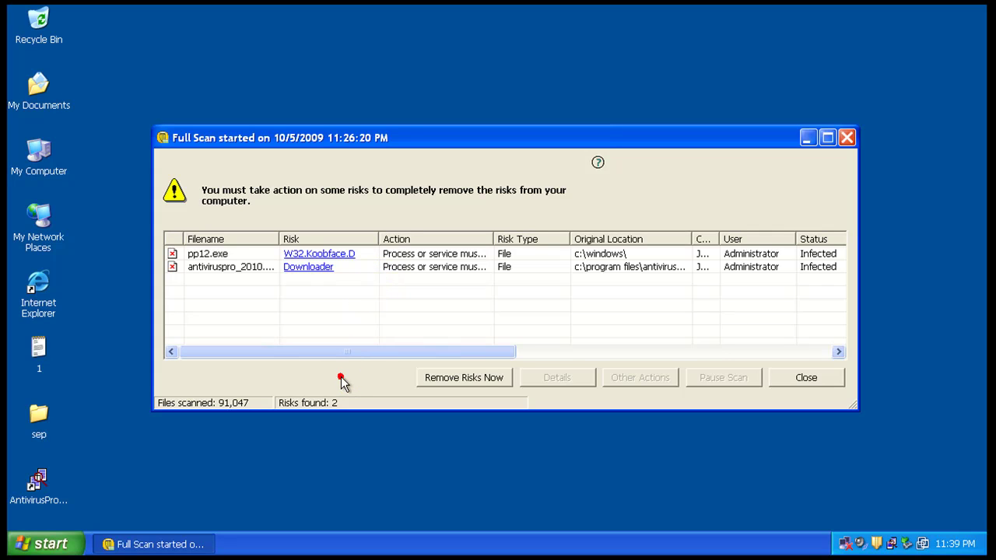
left_click(435, 377)
left_click(470, 333)
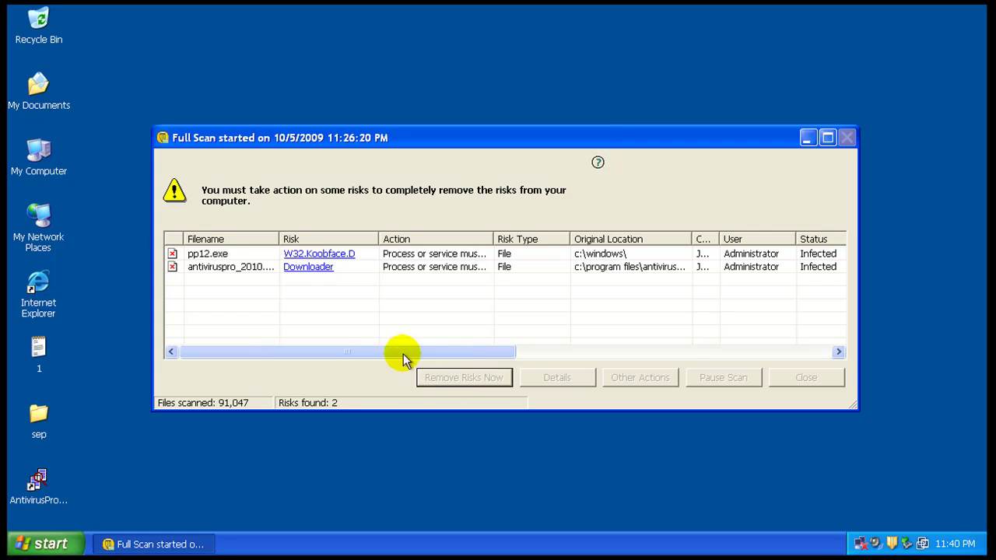
Check which other actions are available for the pp12.exe risk in the scan results.
left_click(404, 256)
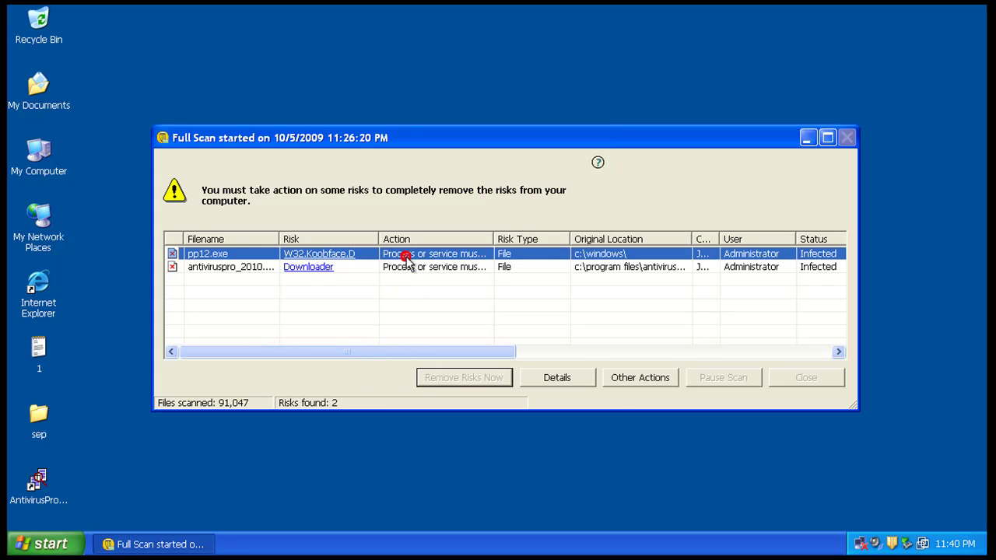
left_click(616, 378)
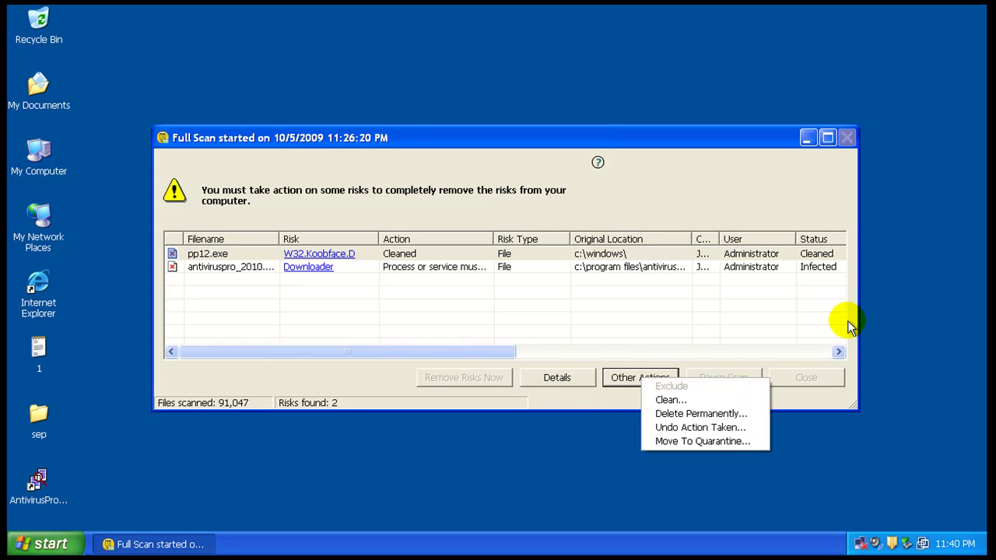
left_click(860, 305)
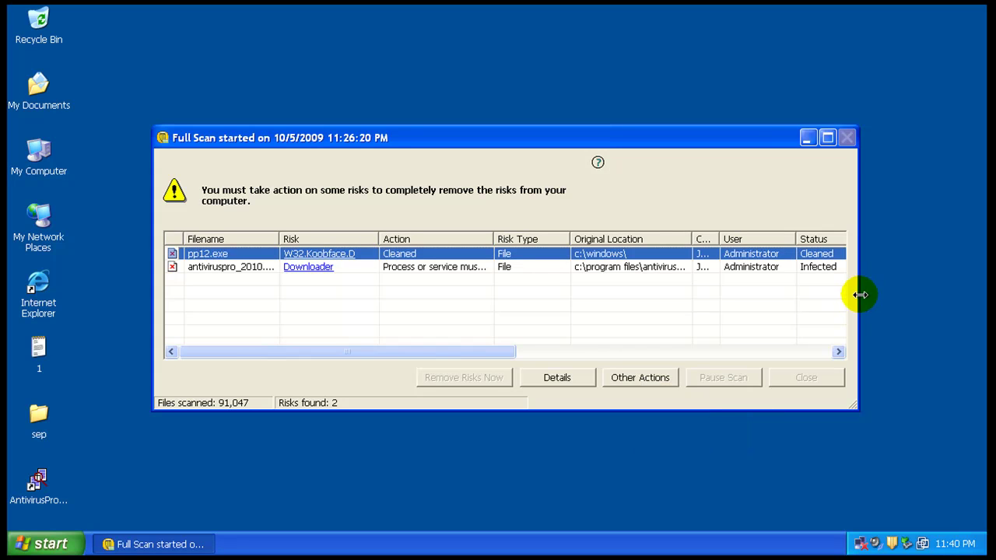
Widen the scan results window to show the Current Location column in full, and select the Downloader risk entry.
left_click_drag(858, 294, 973, 285)
left_click_drag(814, 137, 755, 138)
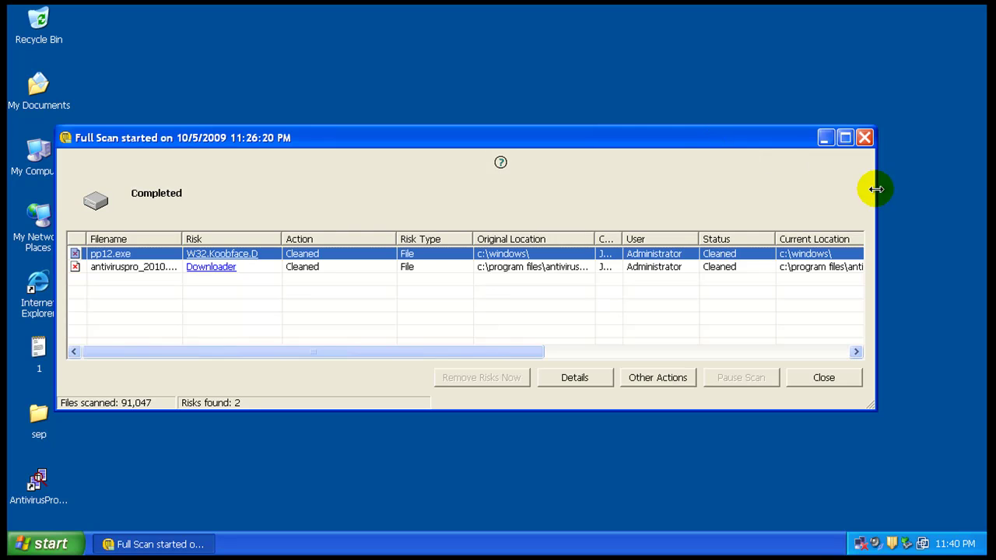
left_click_drag(876, 189, 981, 188)
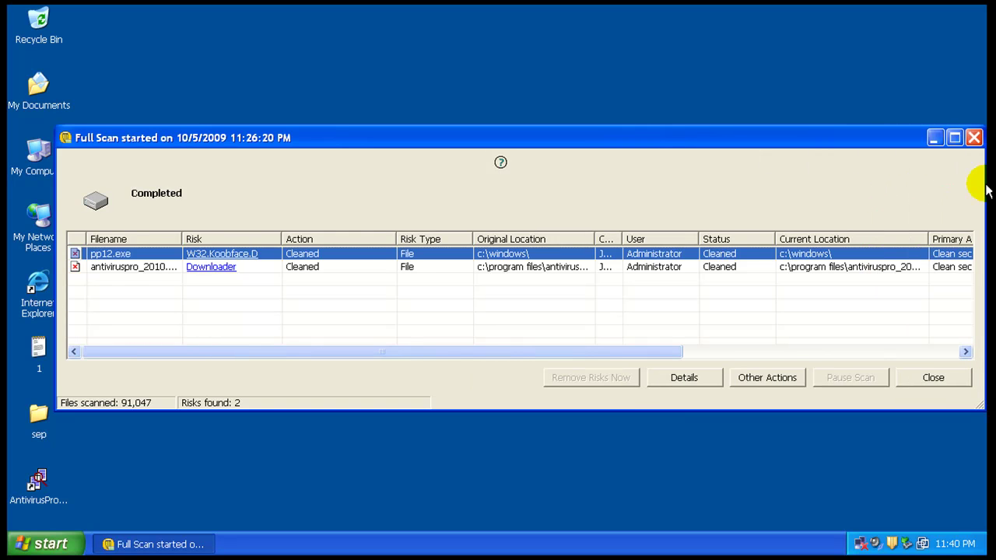
left_click(668, 269)
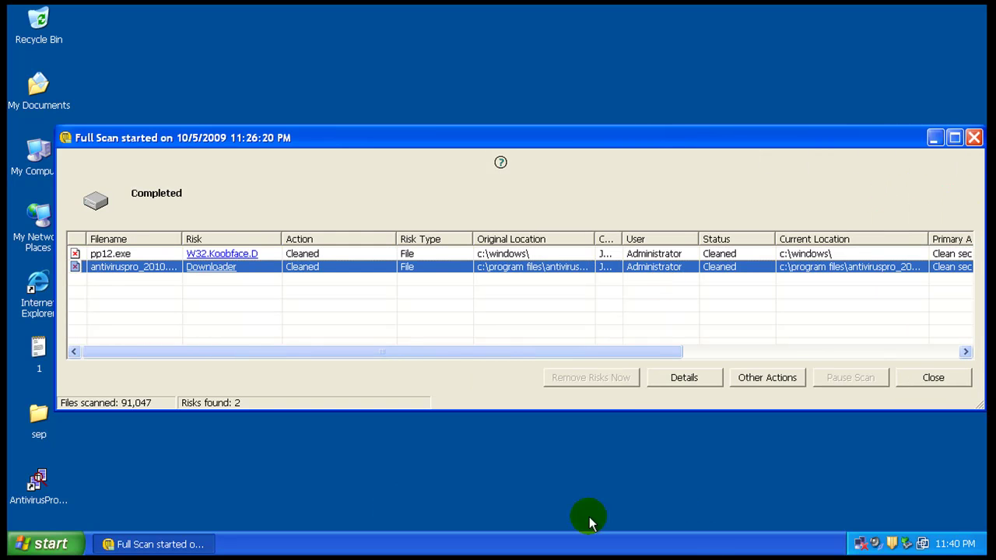
Launch Antivirus Pro 2010 from its desktop shortcut to check whether it still runs, and close its scan window.
left_click(38, 490)
double_click(38, 490)
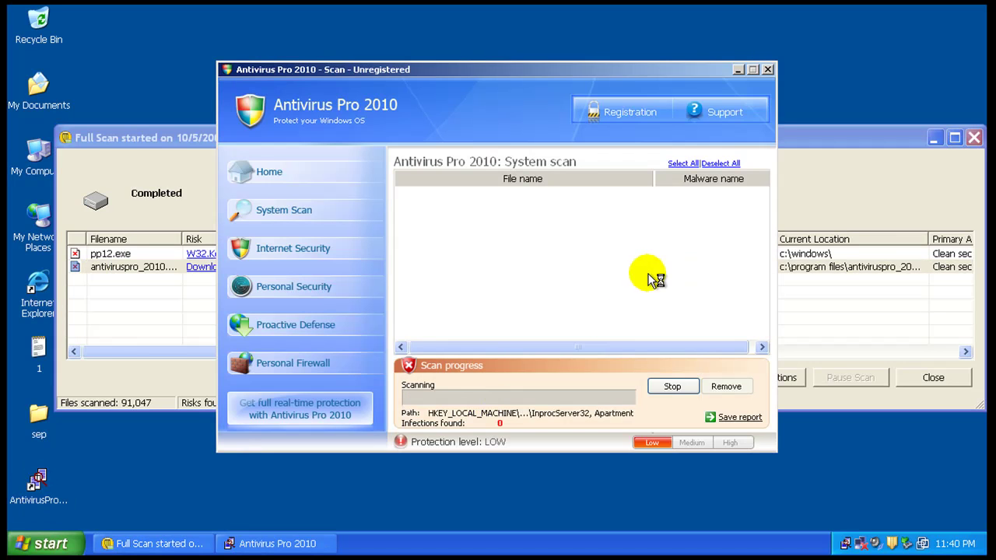
left_click(766, 69)
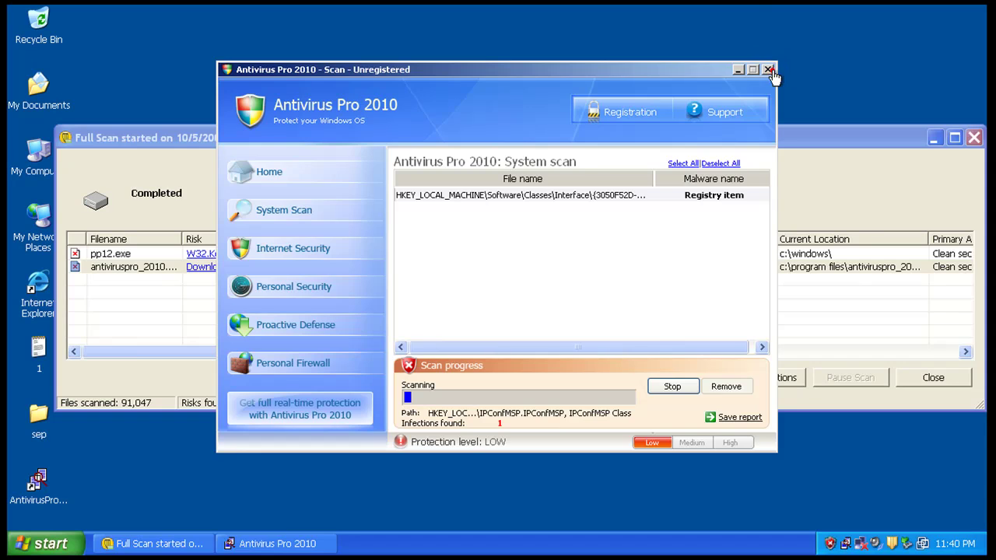
left_click(774, 75)
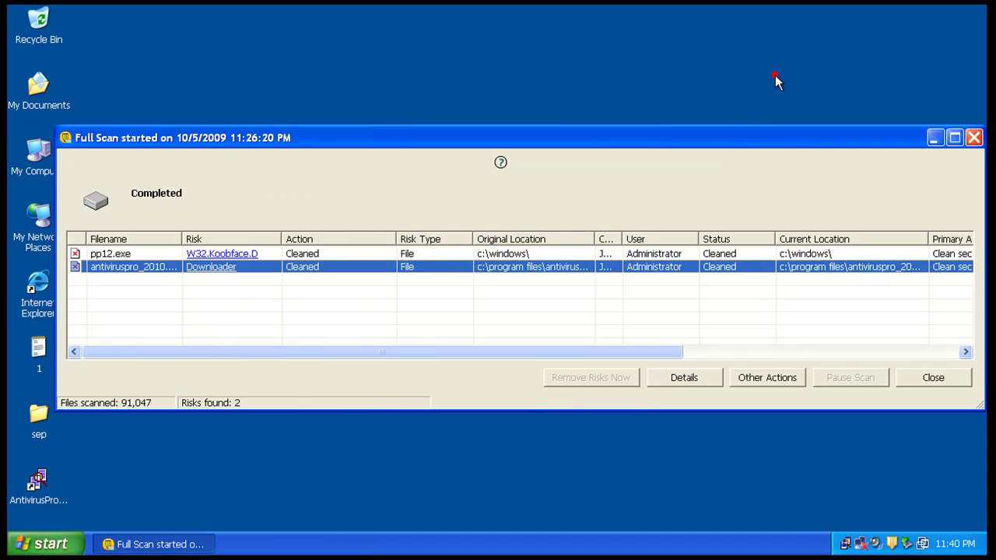
Try to undo the action taken on the Downloader risk and dismiss the resulting dialogs.
right_click(552, 268)
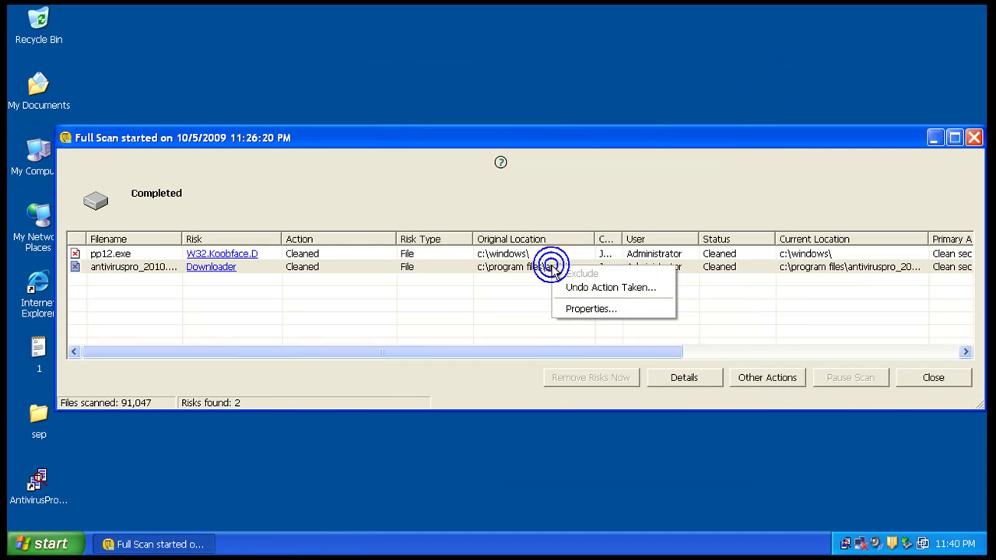
left_click(753, 381)
left_click(677, 362)
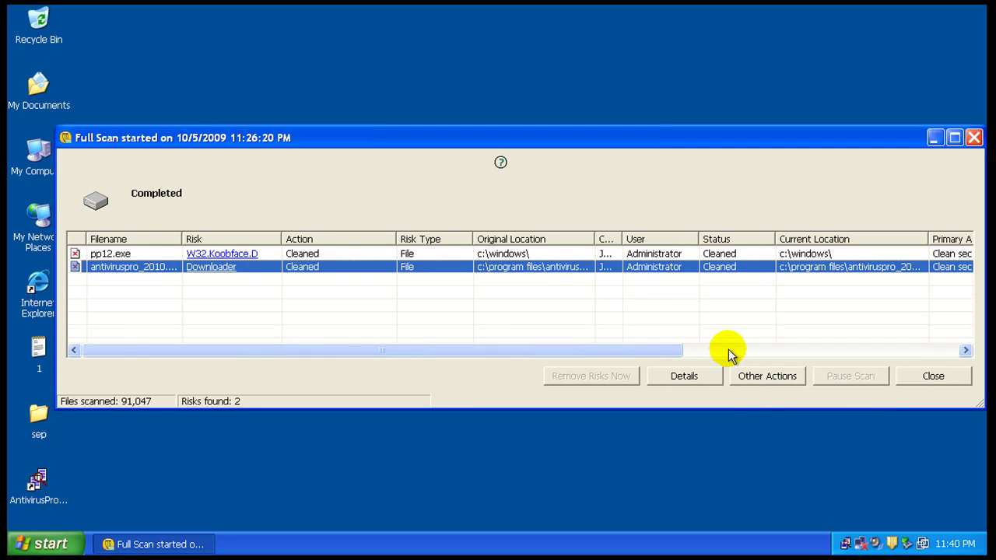
left_click(760, 381)
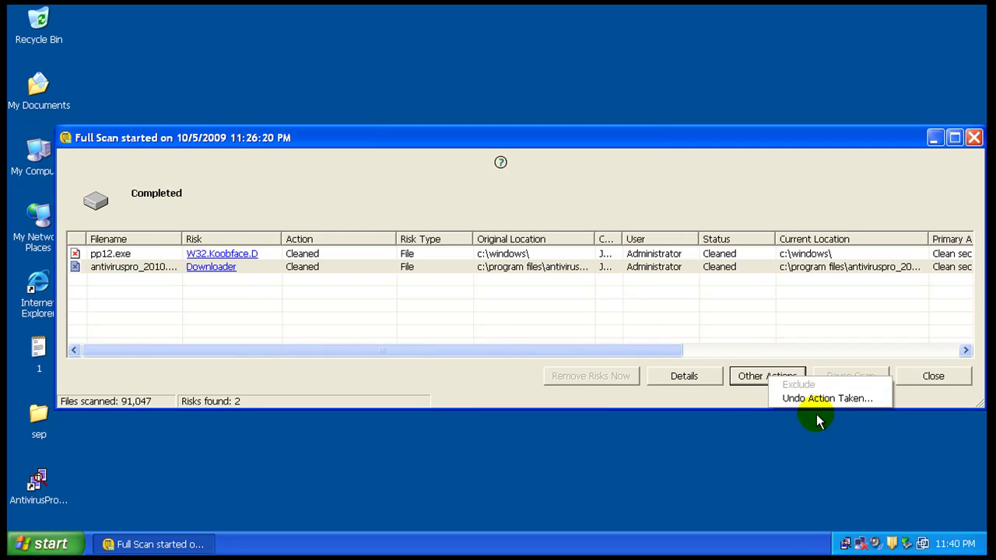
left_click(819, 399)
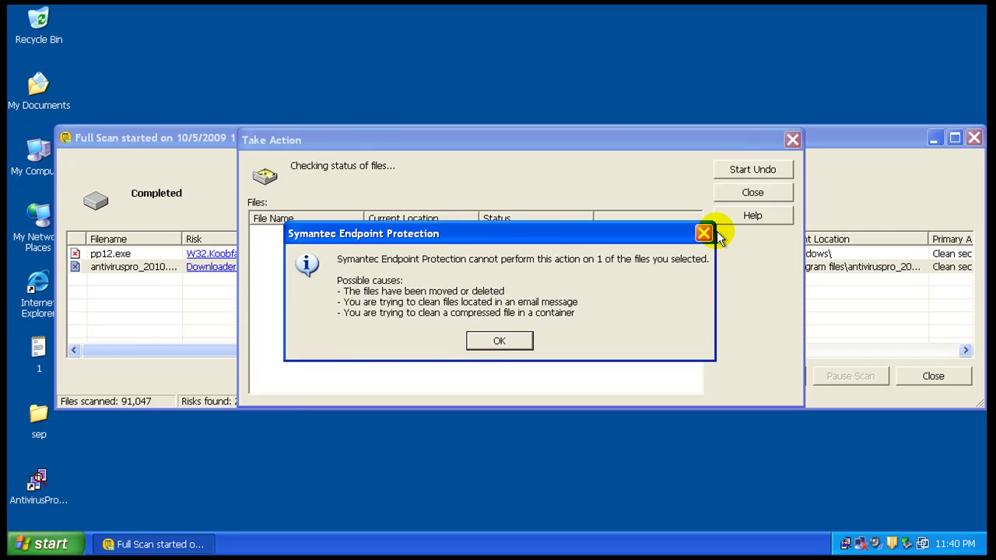
left_click(499, 340)
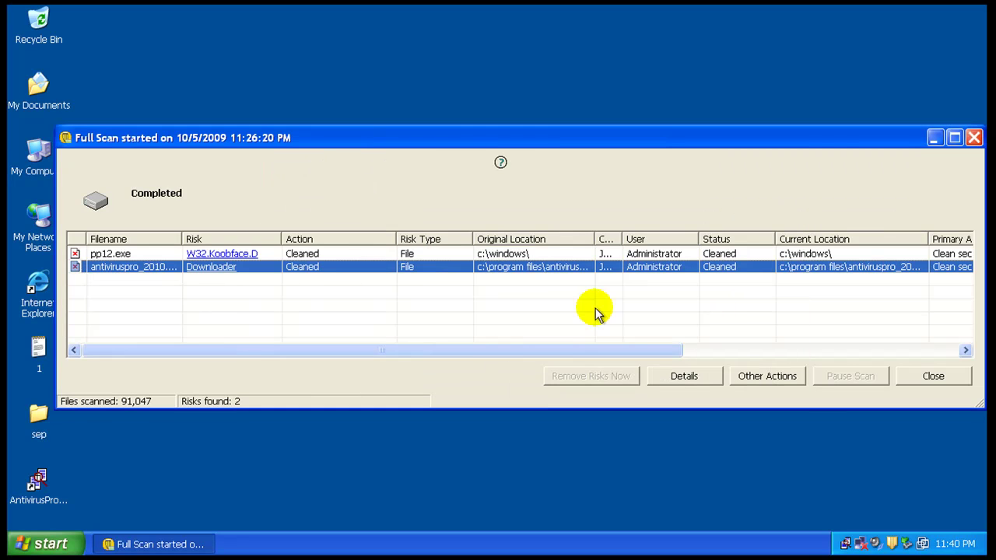
Examine the risk details and corrective actions of the Downloader entry, widening the Type column, and close the details.
right_click(456, 269)
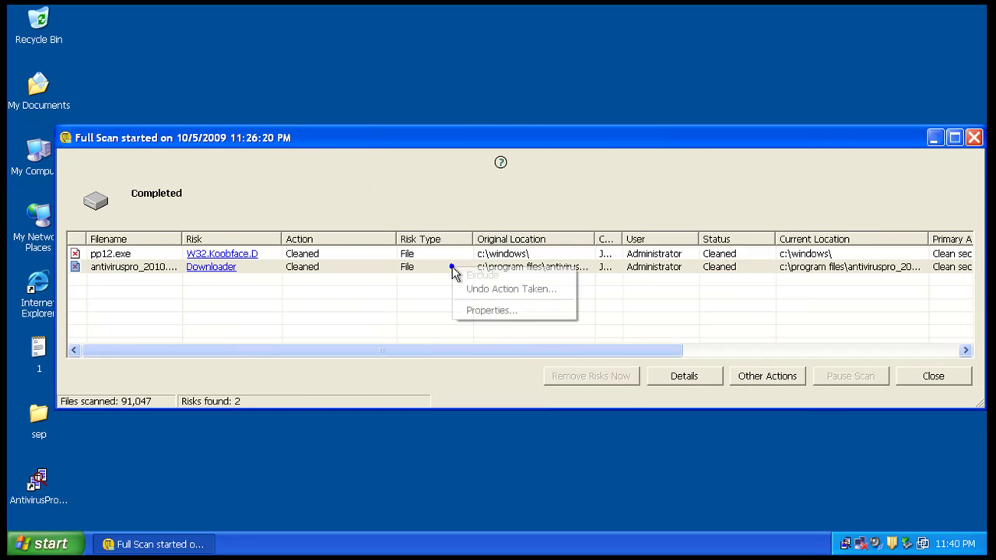
left_click(486, 308)
left_click(482, 332)
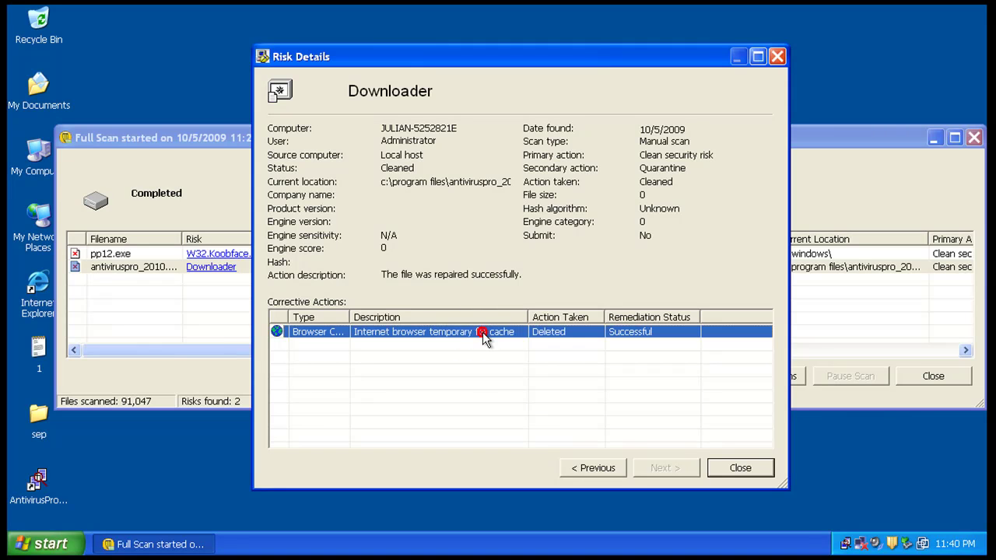
left_click_drag(352, 311, 378, 315)
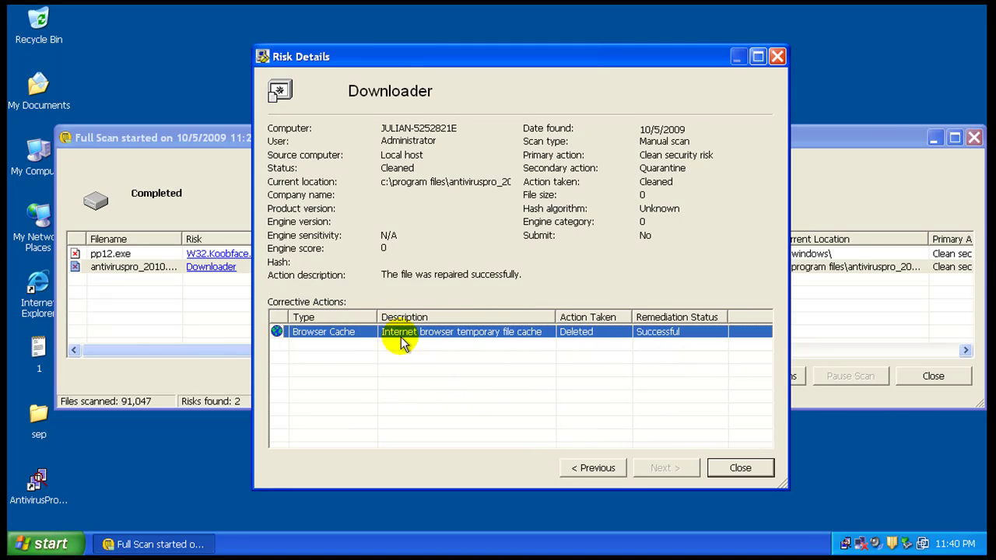
left_click(439, 403)
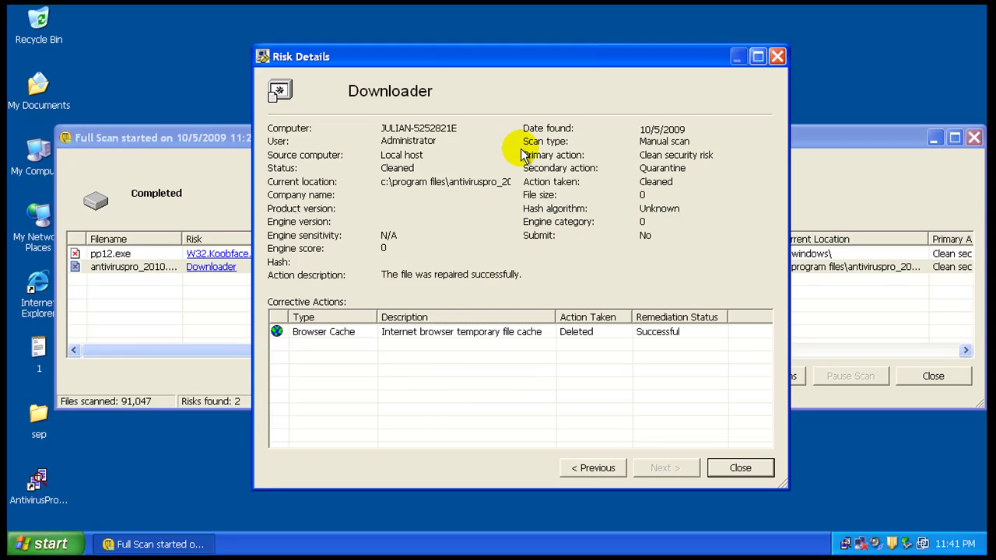
left_click(402, 332)
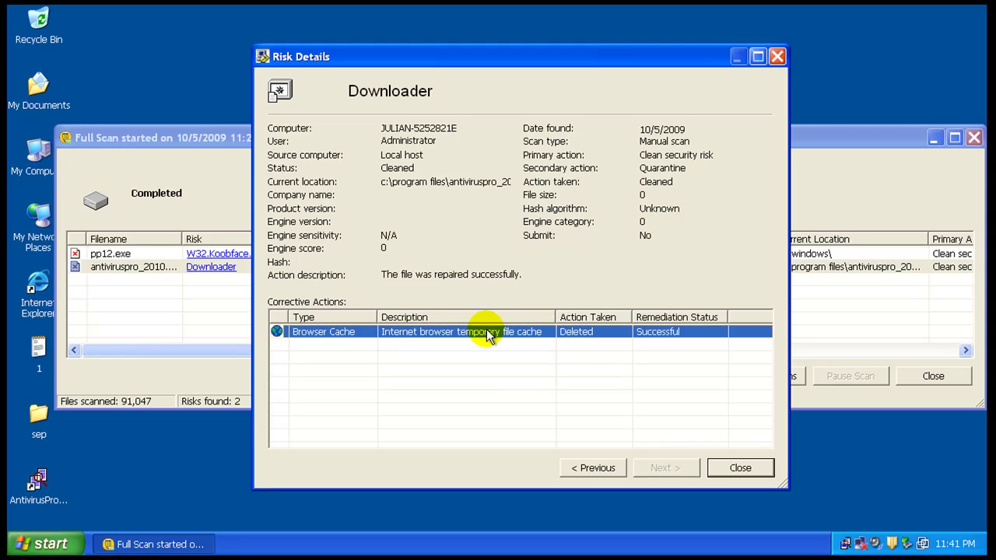
mouse_move(377, 319)
left_mouse_down()
mouse_move(450, 319)
mouse_move(382, 320)
left_mouse_up()
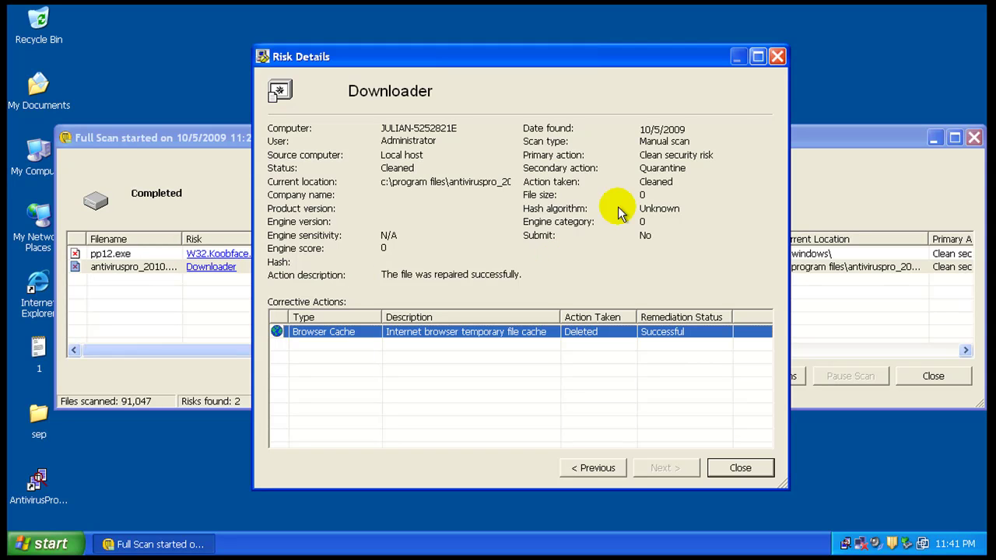
left_click(777, 56)
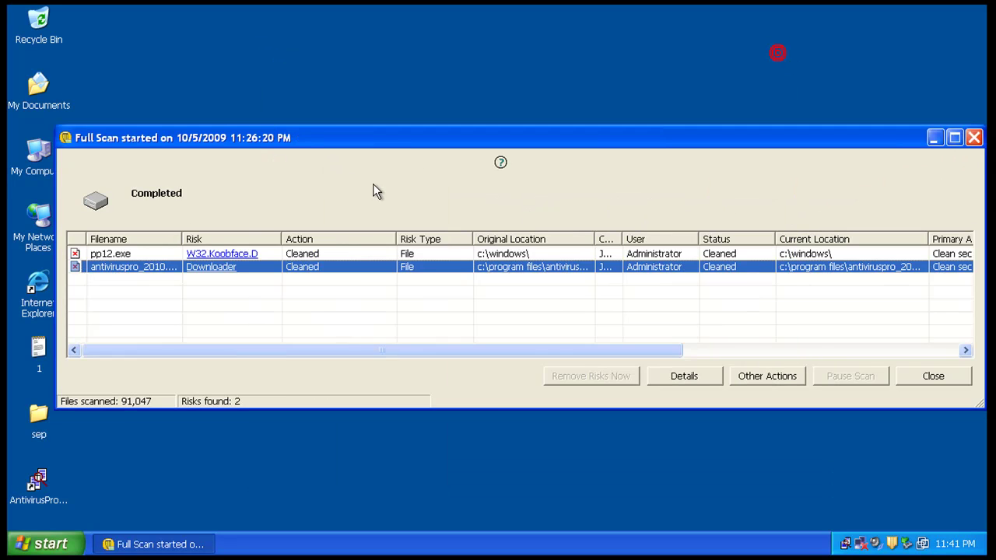
Examine the risk details and corrective actions of the W32.Koobface.D entry, widening the Type column, and close the details.
right_click(303, 261)
left_click(347, 294)
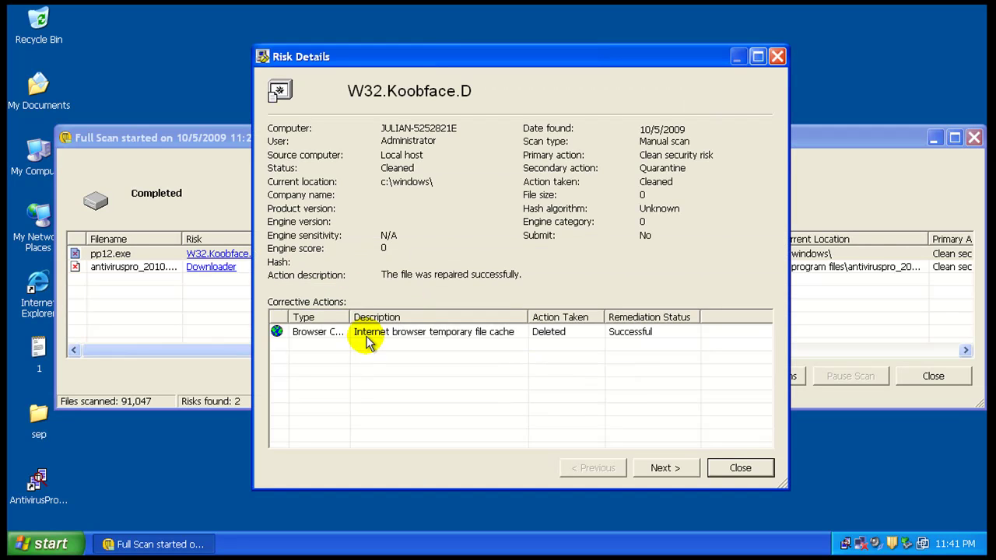
left_click(365, 338)
left_click_drag(349, 317, 371, 317)
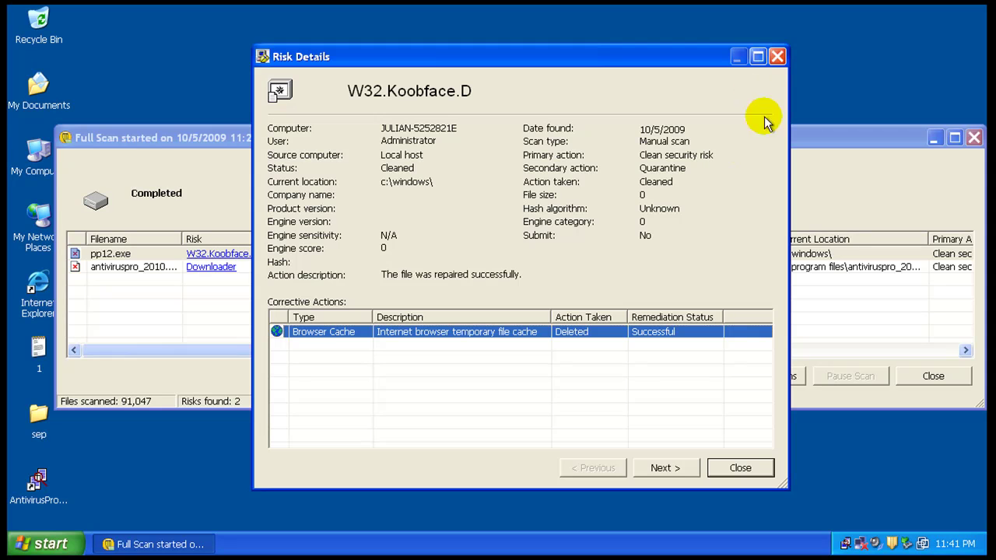
left_click(777, 57)
Look through the columns of the full scan results and try to undo the action taken on the W32.Koobface.D risk.
mouse_move(580, 349)
left_mouse_down()
mouse_move(910, 343)
mouse_move(840, 354)
left_mouse_up()
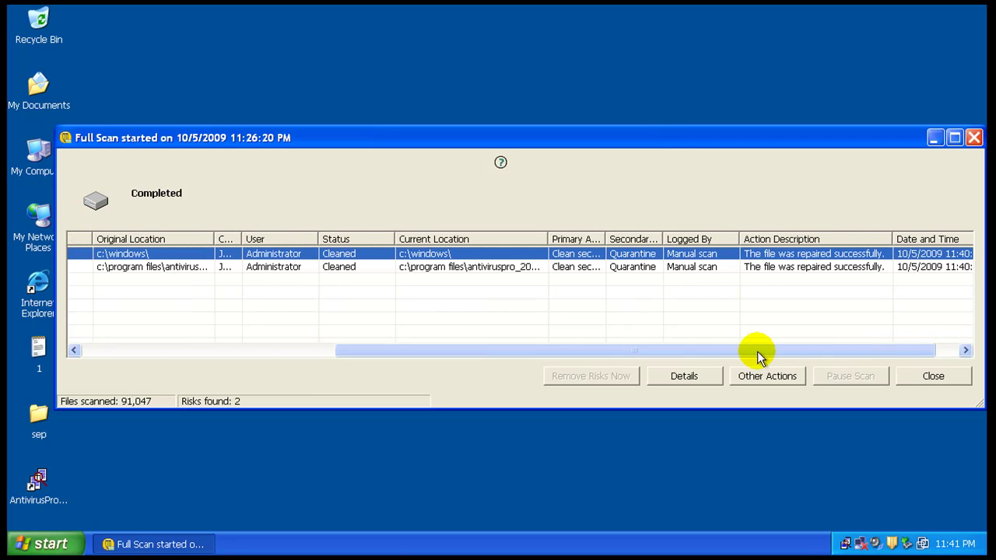
left_click_drag(756, 351, 304, 331)
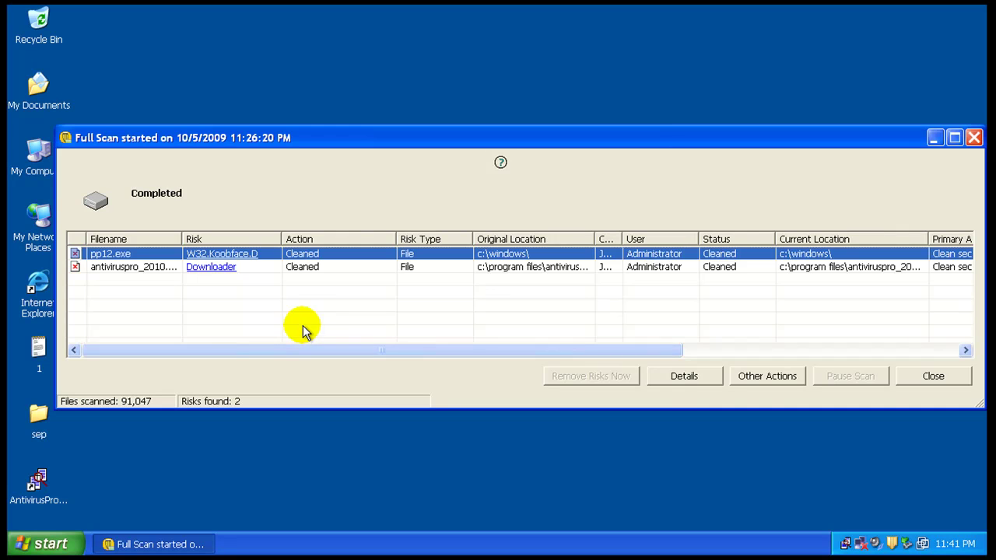
left_click(760, 380)
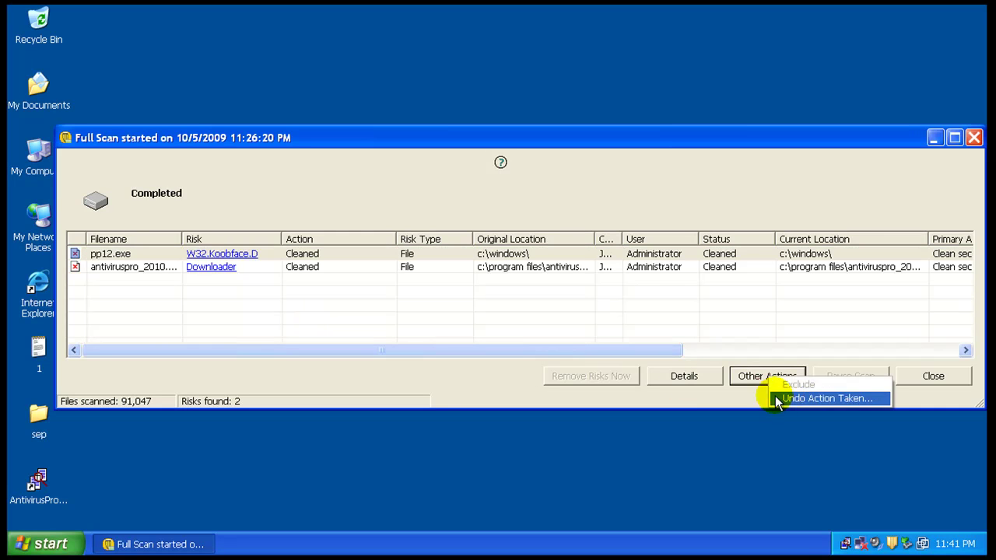
left_click(787, 398)
left_click(494, 337)
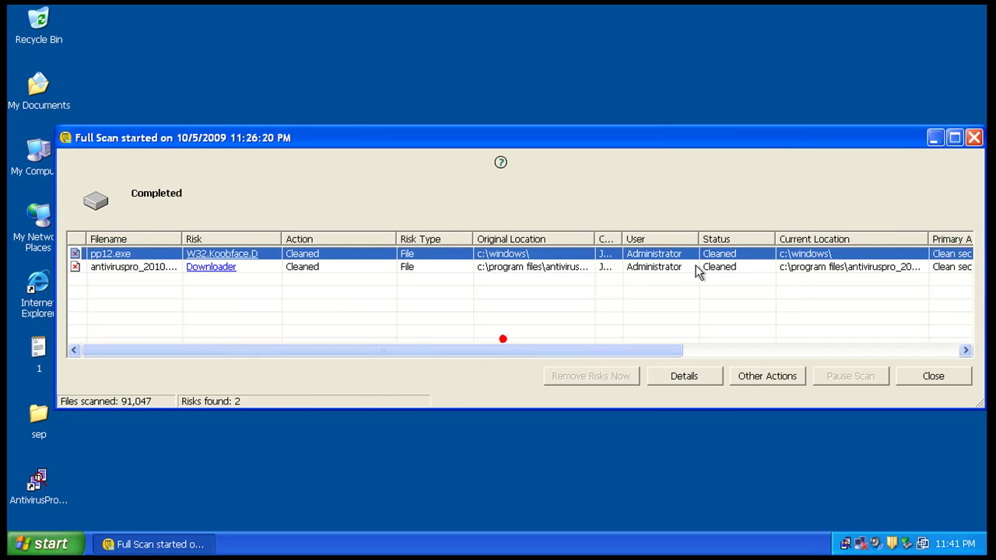
View the risk details of the W32.Koobface.D entry again, and close both the details and the full scan window.
left_click(694, 375)
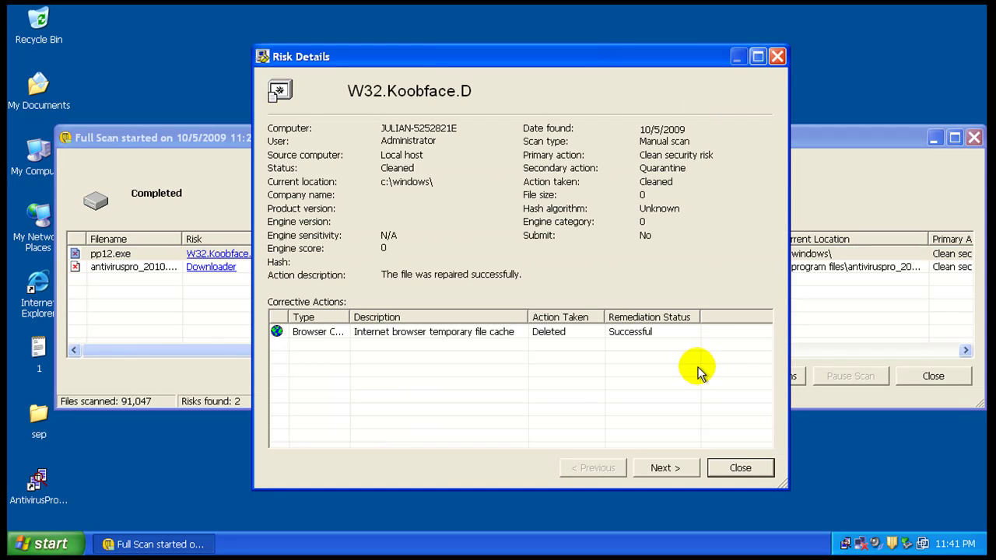
left_click(740, 469)
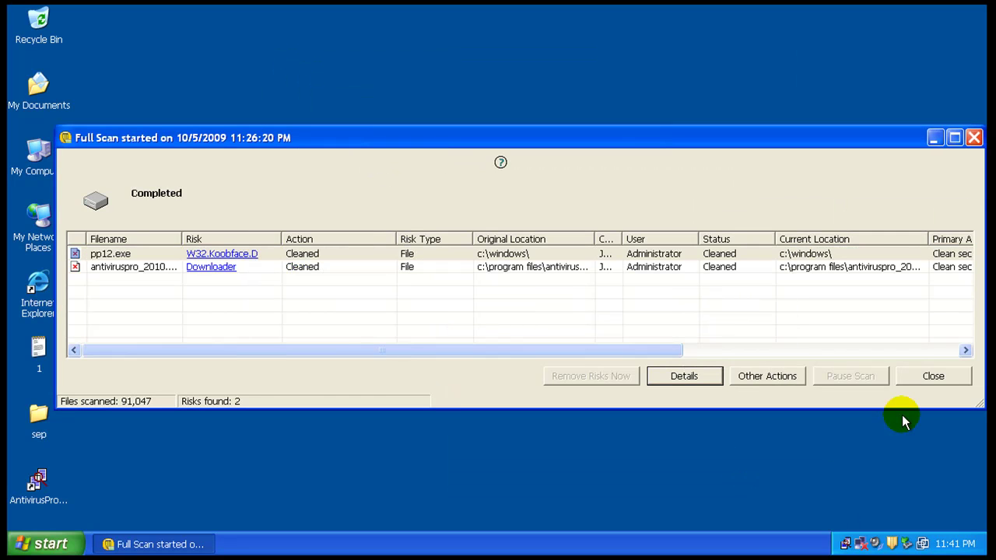
left_click(973, 138)
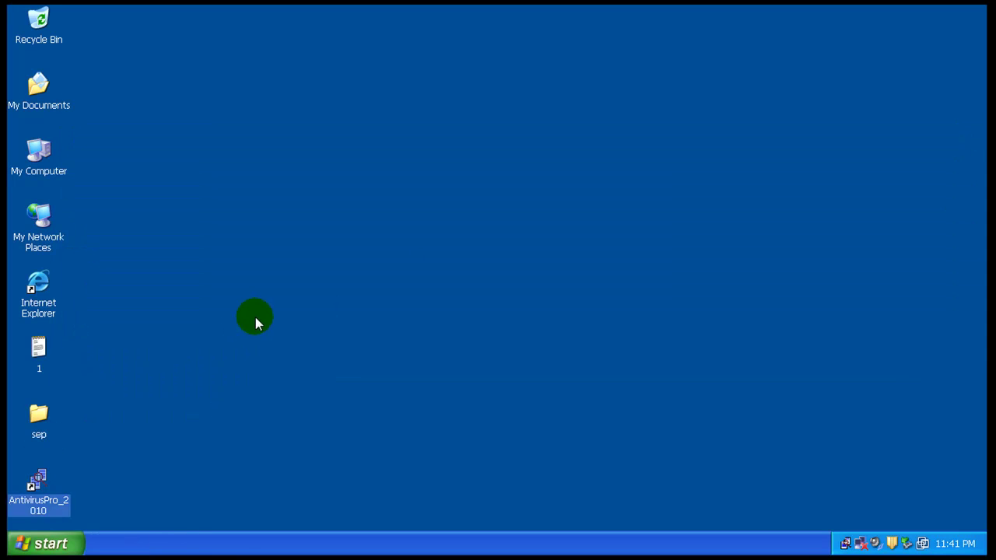
Start the Malwarebytes' Anti-Malware setup from mbam-setup in English and accept the license agreement.
left_click_drag(259, 325, 260, 327)
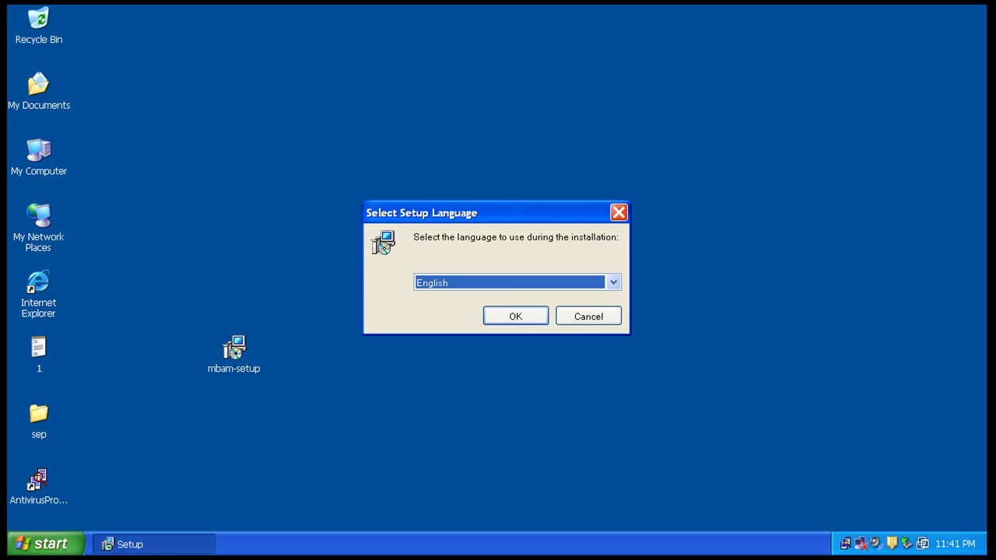
left_click(511, 316)
left_click(614, 418)
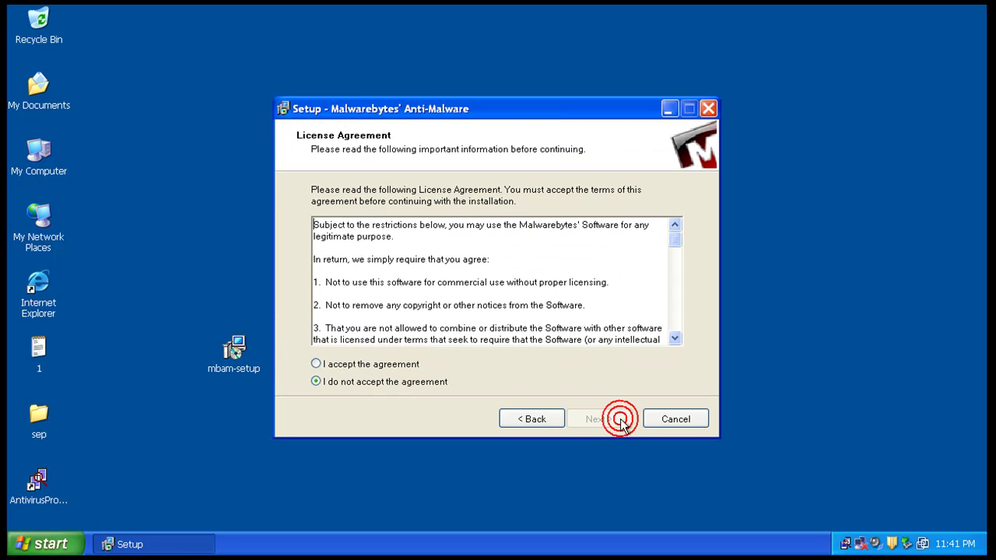
left_click(388, 362)
left_click(596, 420)
left_click(598, 419)
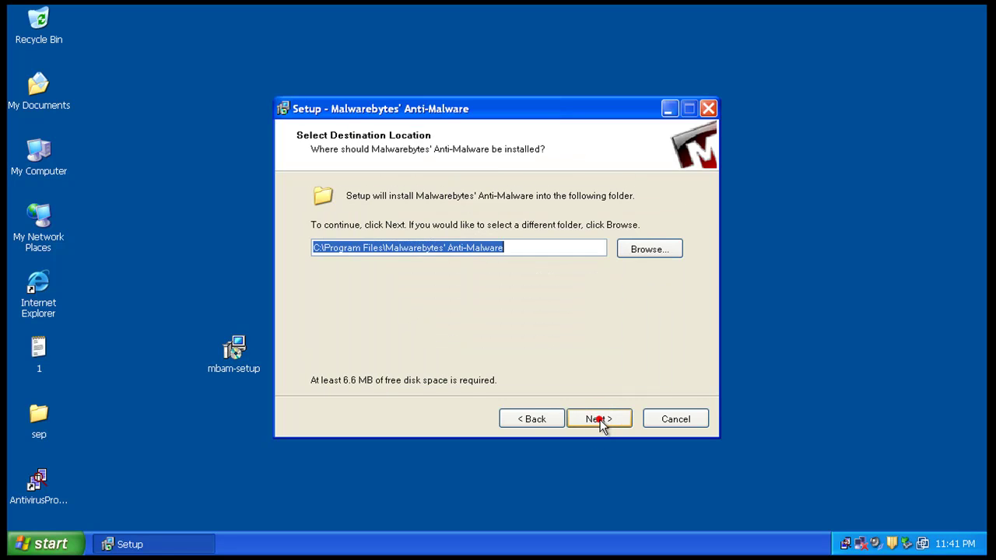
Install Malwarebytes' Anti-Malware in the default folder with a desktop icon, and finish setup with update and launch enabled.
left_click(598, 419)
left_click(599, 420)
left_click(599, 420)
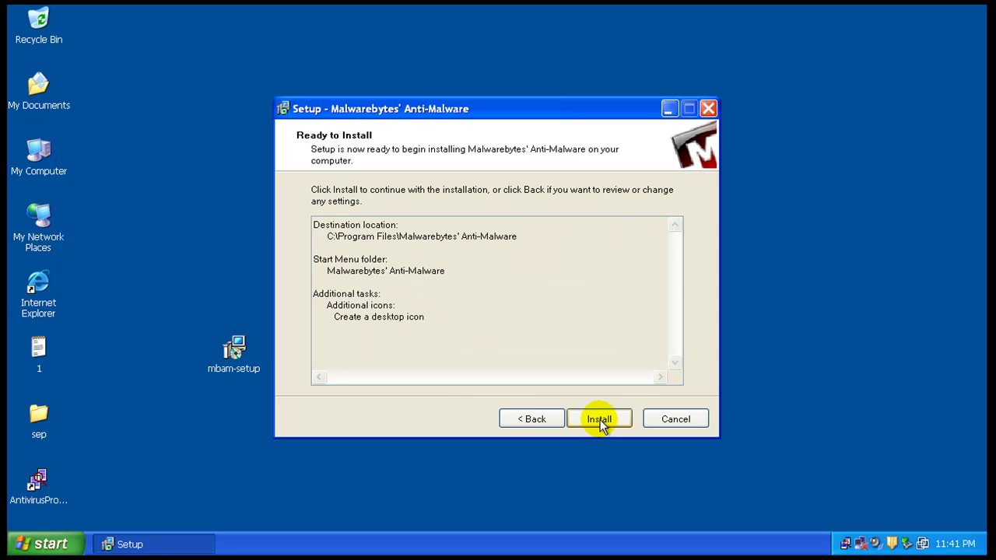
left_click(600, 420)
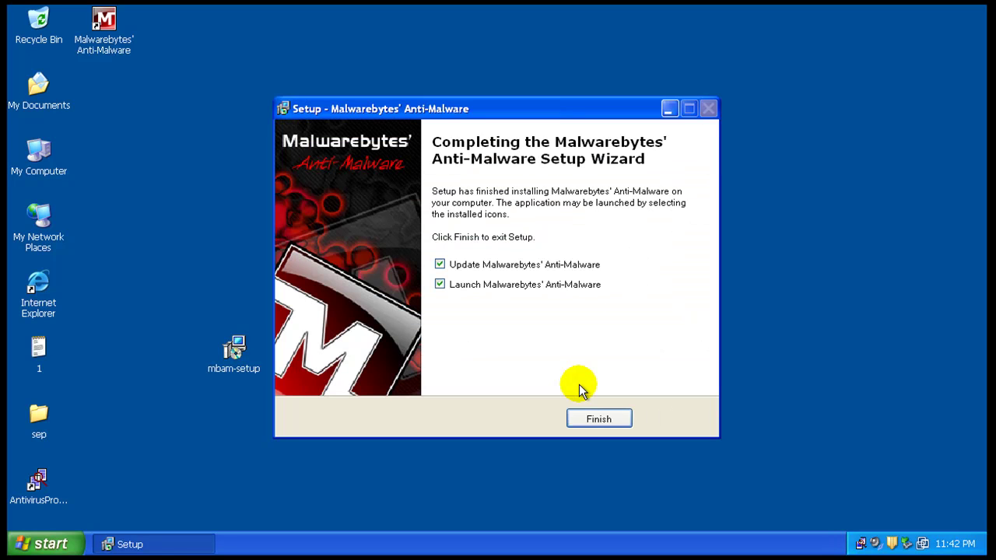
left_click(598, 419)
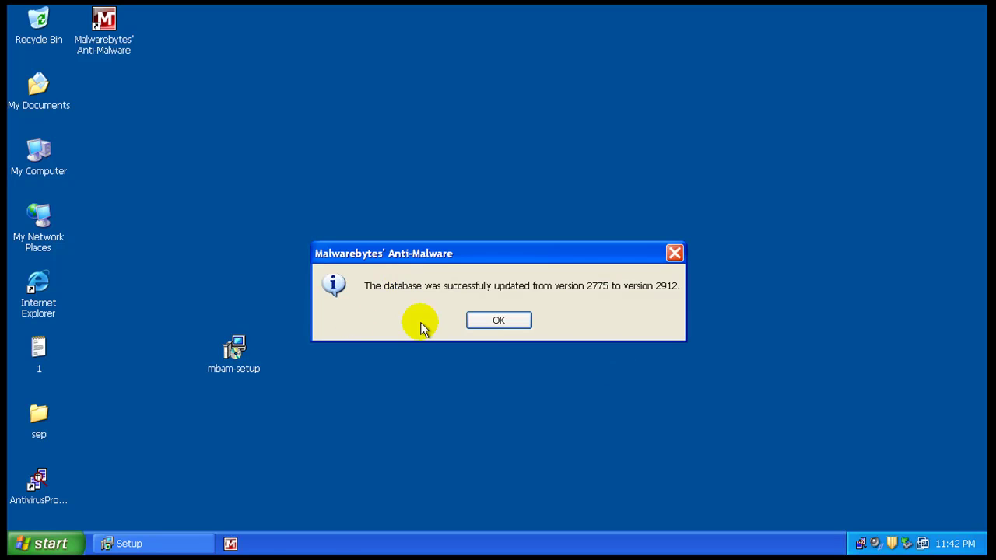
left_click(488, 321)
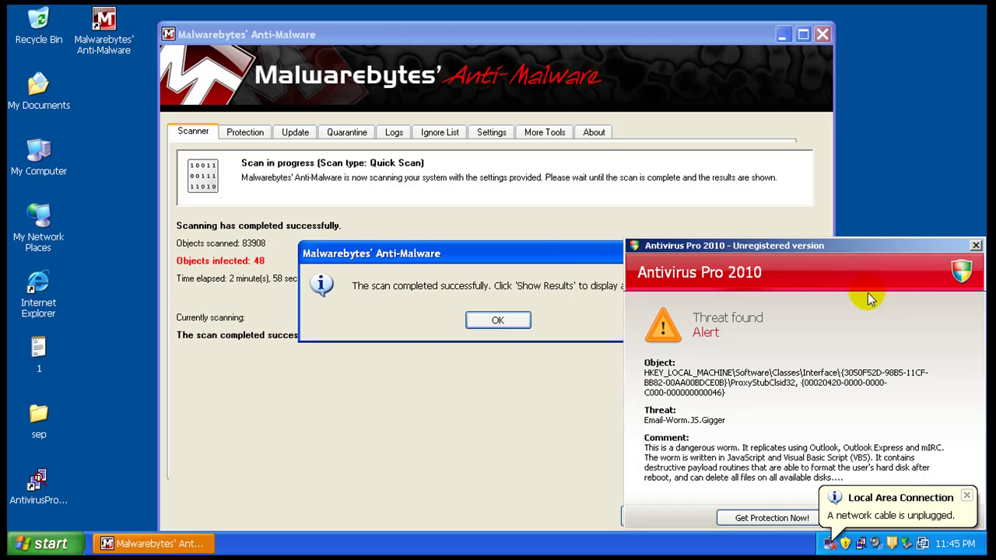
Dismiss the Antivirus Pro 2010 alert and other notifications, and show the results of the Malwarebytes quick scan.
left_click(978, 246)
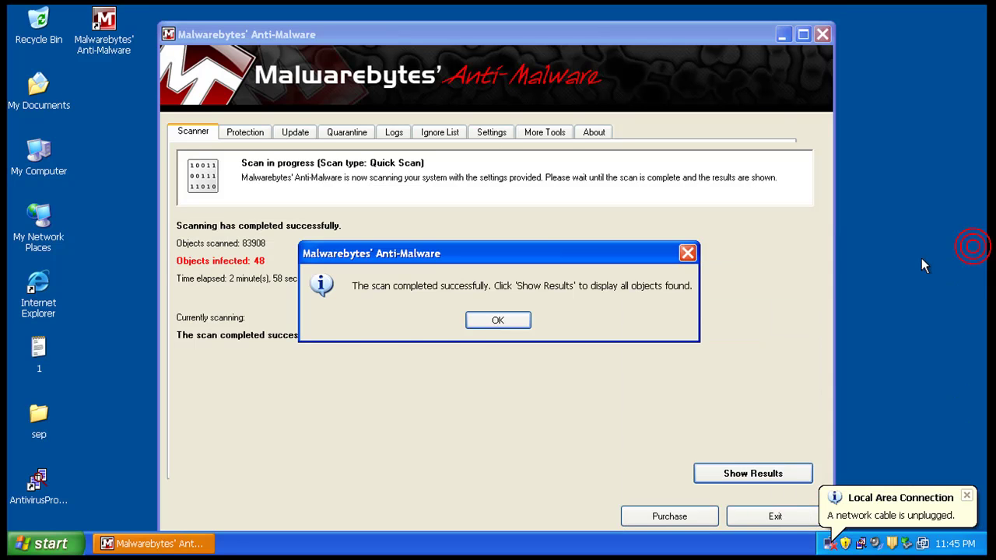
left_click(516, 321)
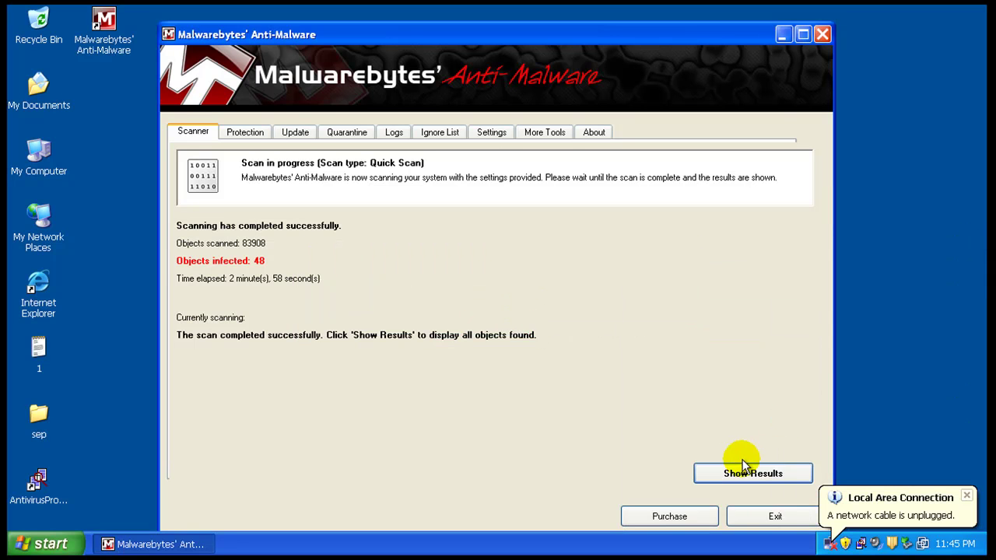
left_click(967, 498)
left_click(794, 472)
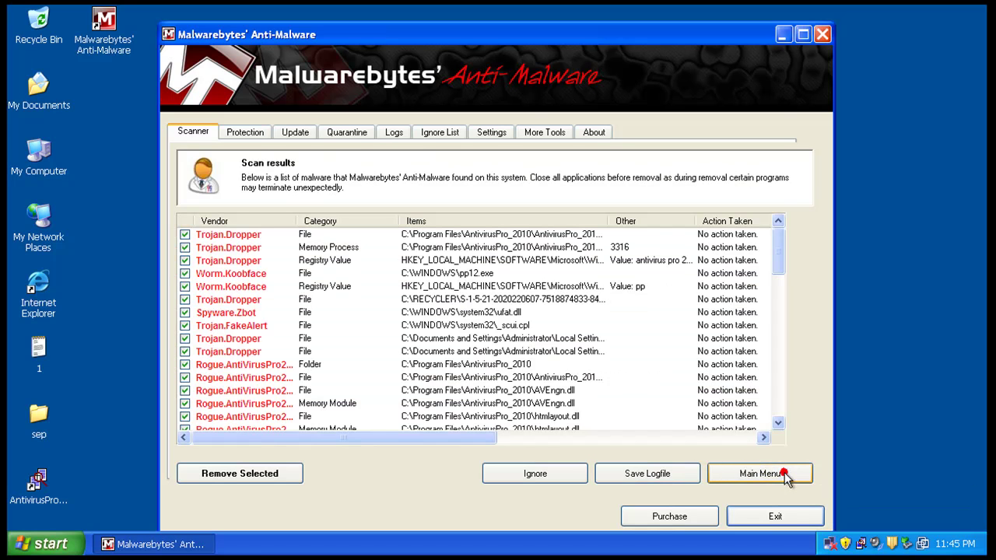
Widen the Items column of the scan results and examine the detected items, including the KoobFace.Trace and Trojan.Agent files.
left_click_drag(606, 220, 712, 228)
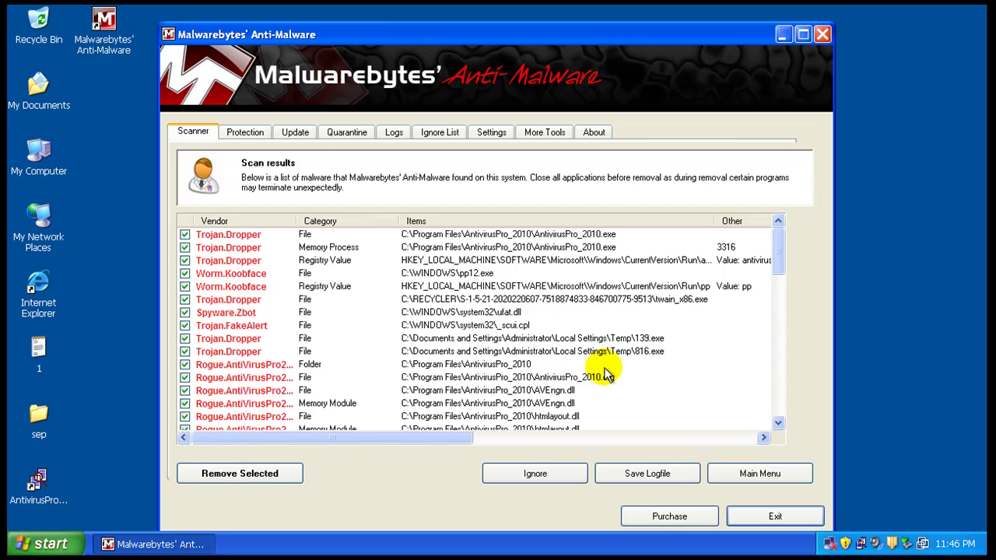
mouse_move(780, 262)
left_mouse_down()
mouse_move(781, 378)
mouse_move(789, 391)
mouse_move(851, 395)
left_mouse_up()
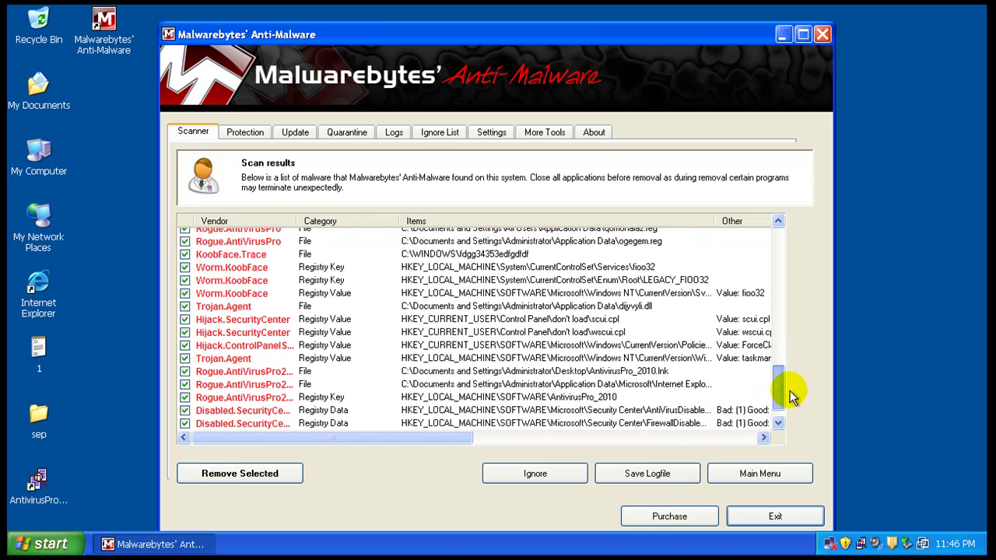
left_click(469, 260)
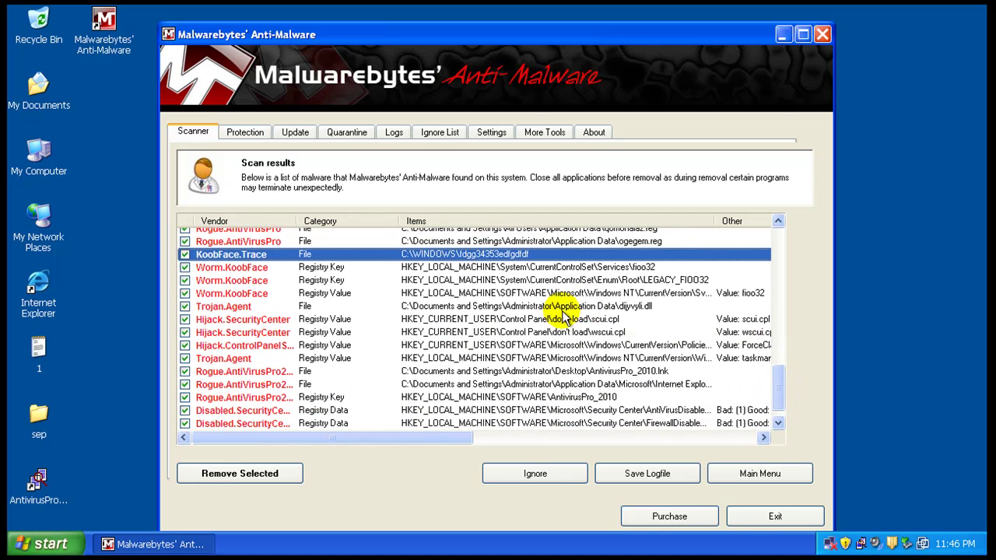
left_click(515, 307)
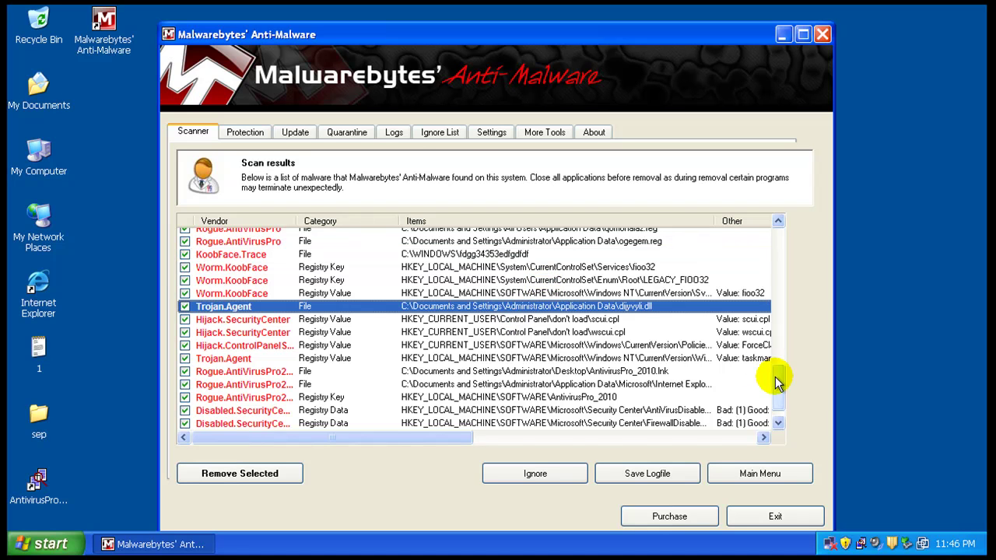
left_click_drag(776, 378, 778, 416)
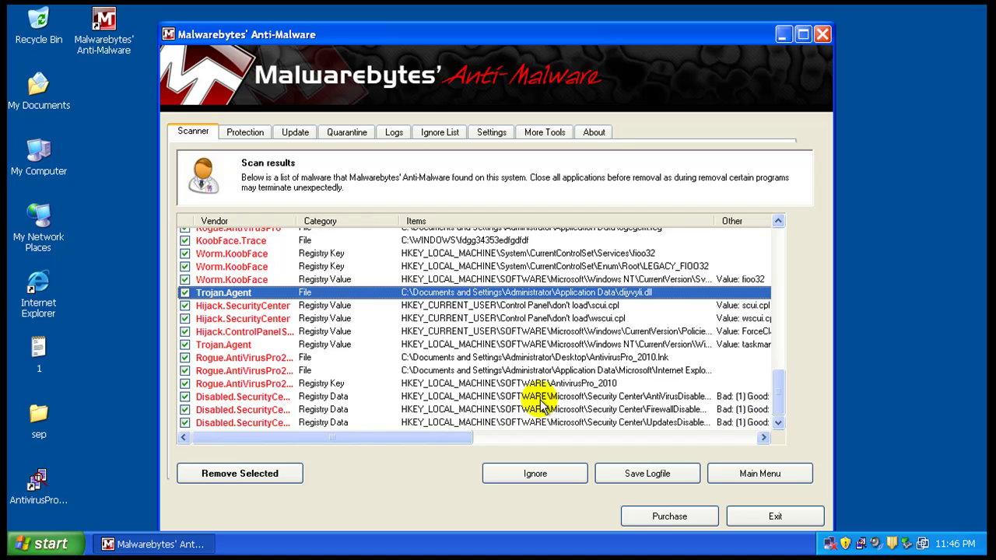
Examine the Disabled.SecurityCenter and Rogue.AntiVirusPro2010 entries at the end of the scan results, and widen the Vendor column.
left_click(485, 407)
left_click(488, 396)
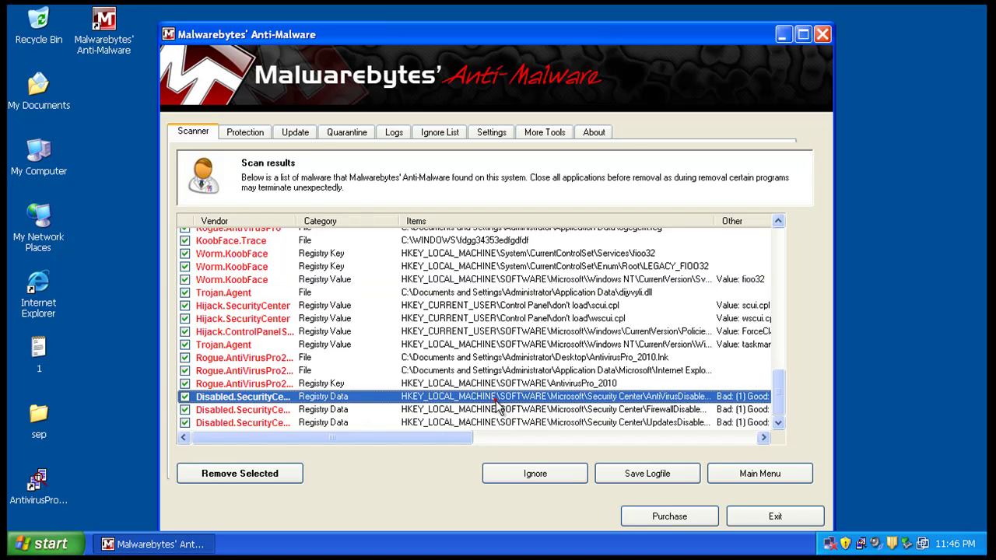
left_click(507, 384)
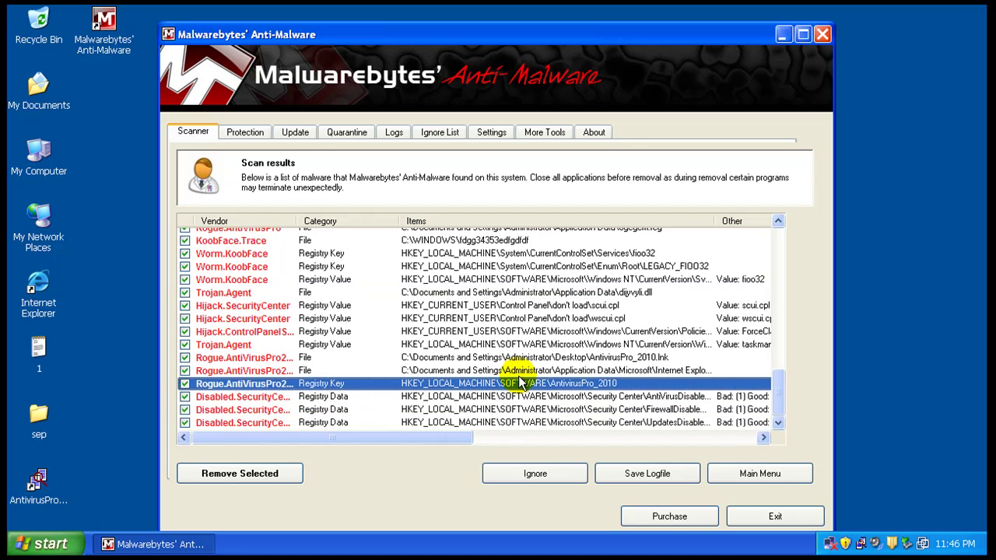
left_click(519, 370)
left_click(518, 359)
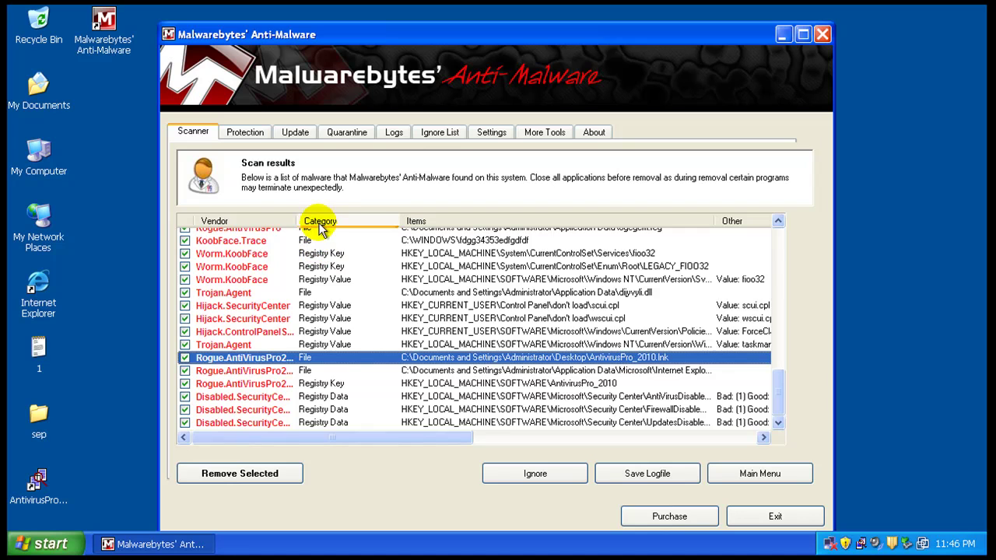
left_click_drag(294, 221, 320, 227)
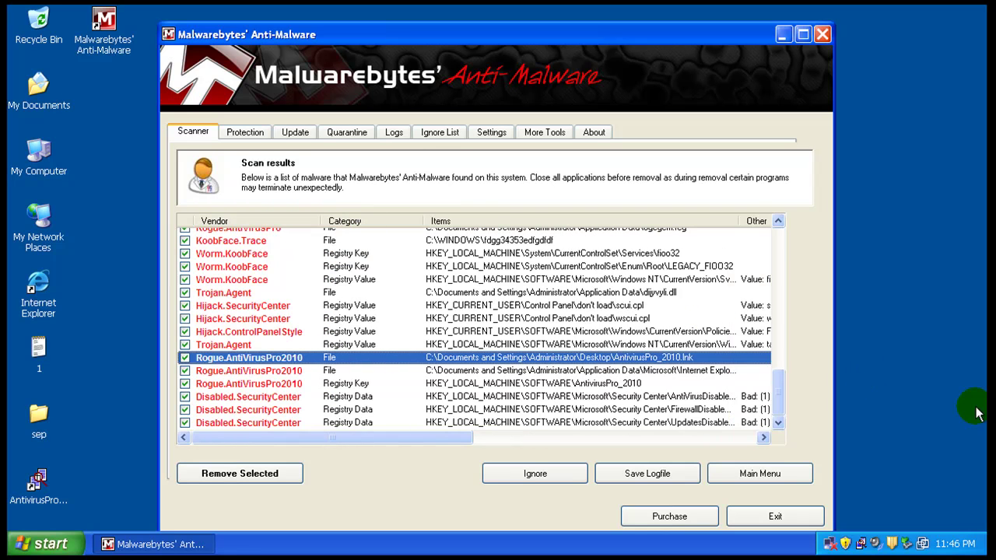